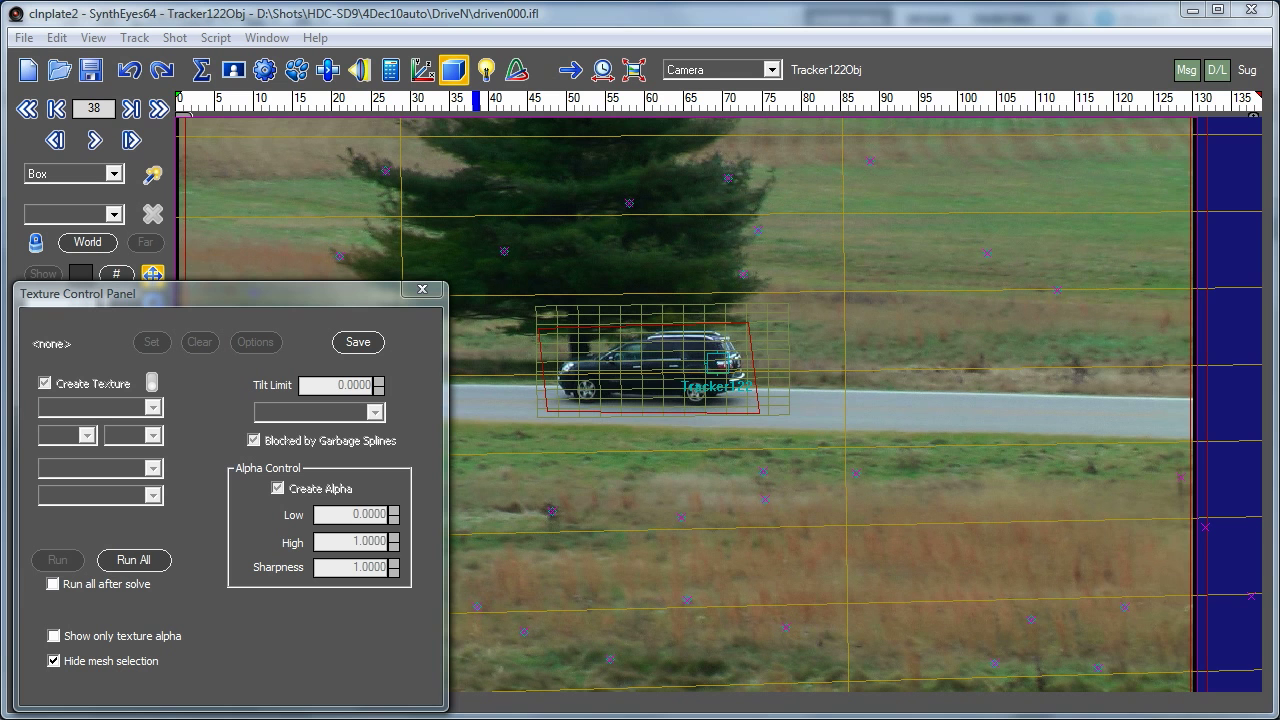
Switch the viewport from the Camera view to a free Perspective view
{"action": "left_click_drag", "start_coordinate": [476, 100], "coordinate": [951, 160]}
{"action": "left_click", "coordinate": [712, 69]}
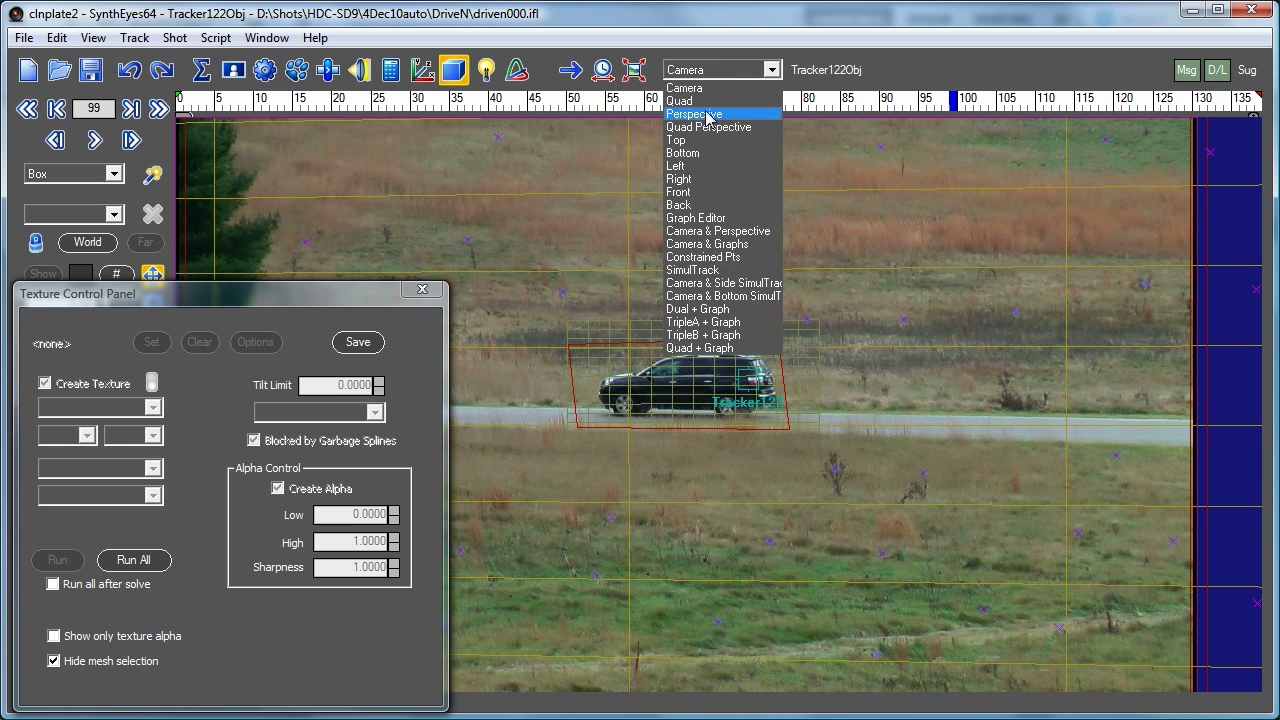
{"action": "left_click", "coordinate": [705, 112]}
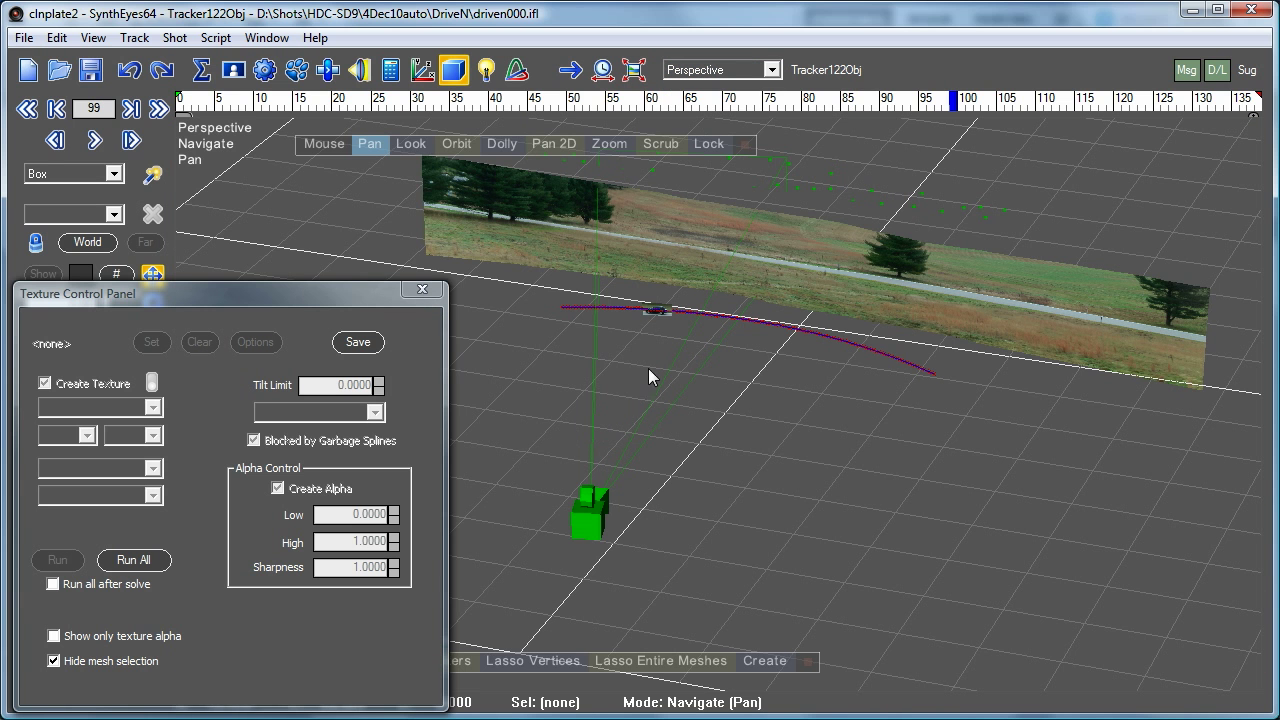
Select the car plane and the background plane, scrubbing the timeline to watch them move
{"action": "left_click", "coordinate": [655, 311]}
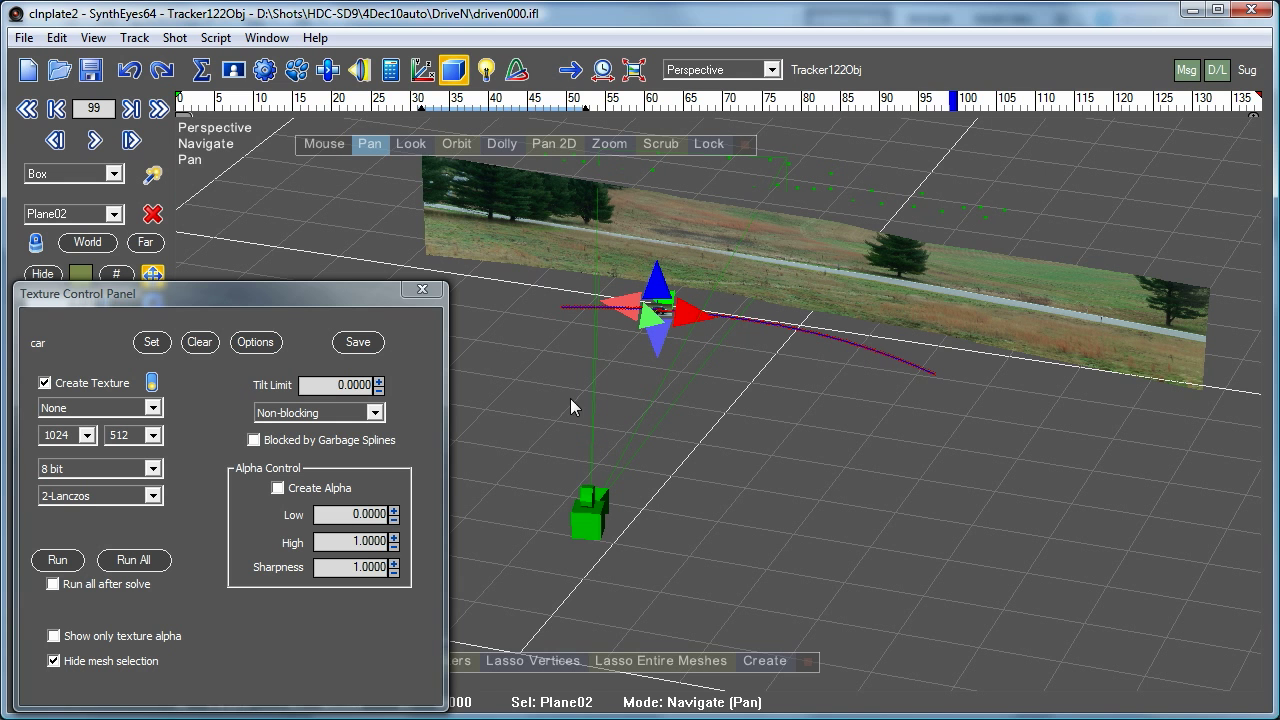
{"action": "left_click", "coordinate": [367, 100]}
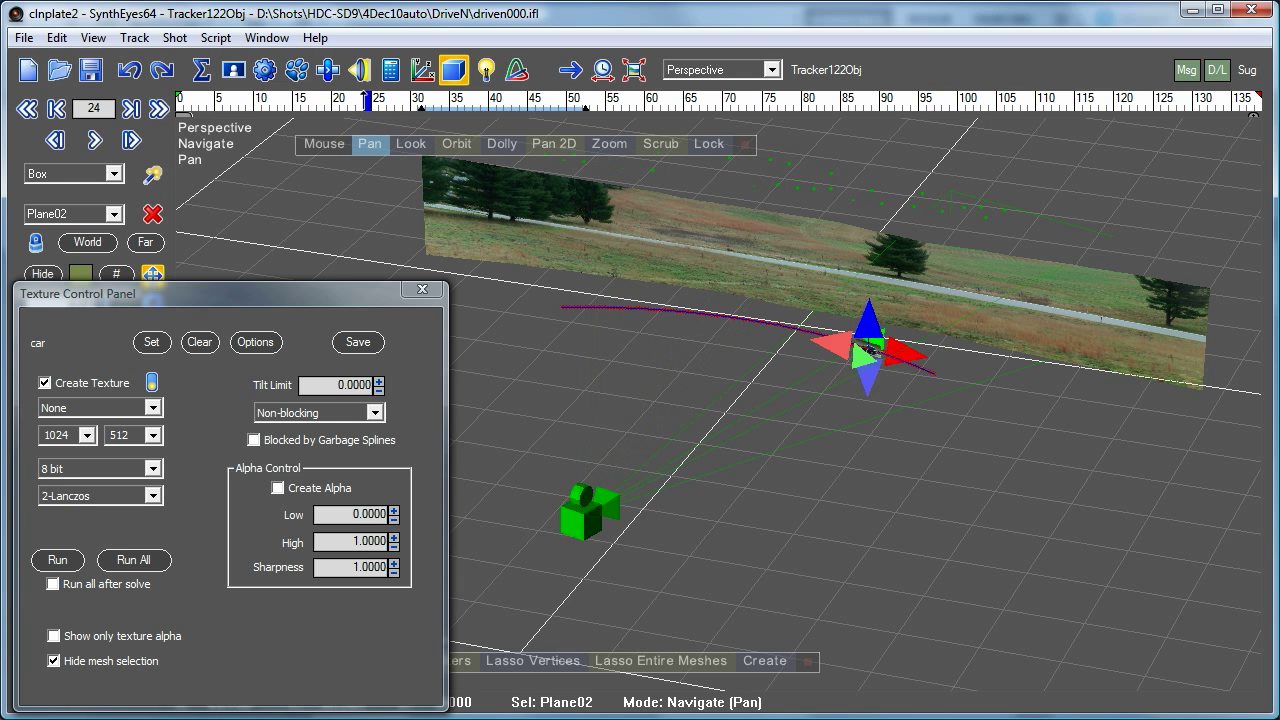
{"action": "left_click_drag", "start_coordinate": [367, 100], "coordinate": [277, 118]}
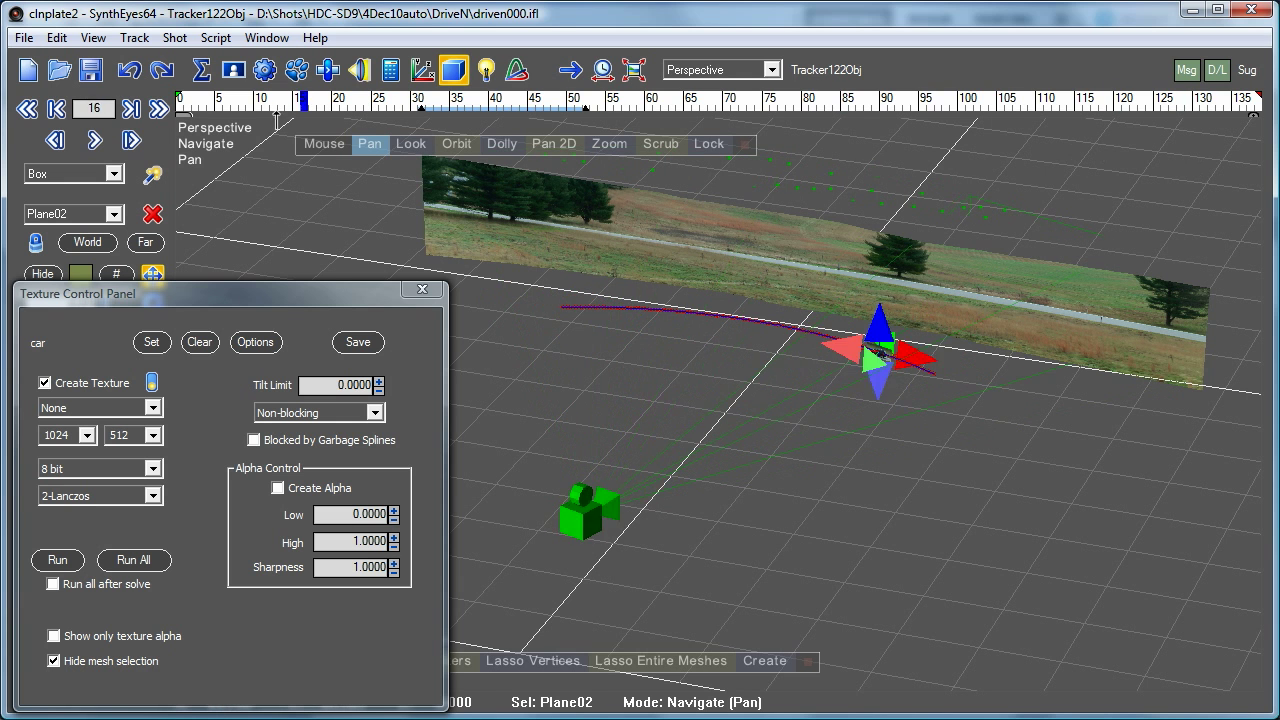
{"action": "left_click", "coordinate": [585, 218]}
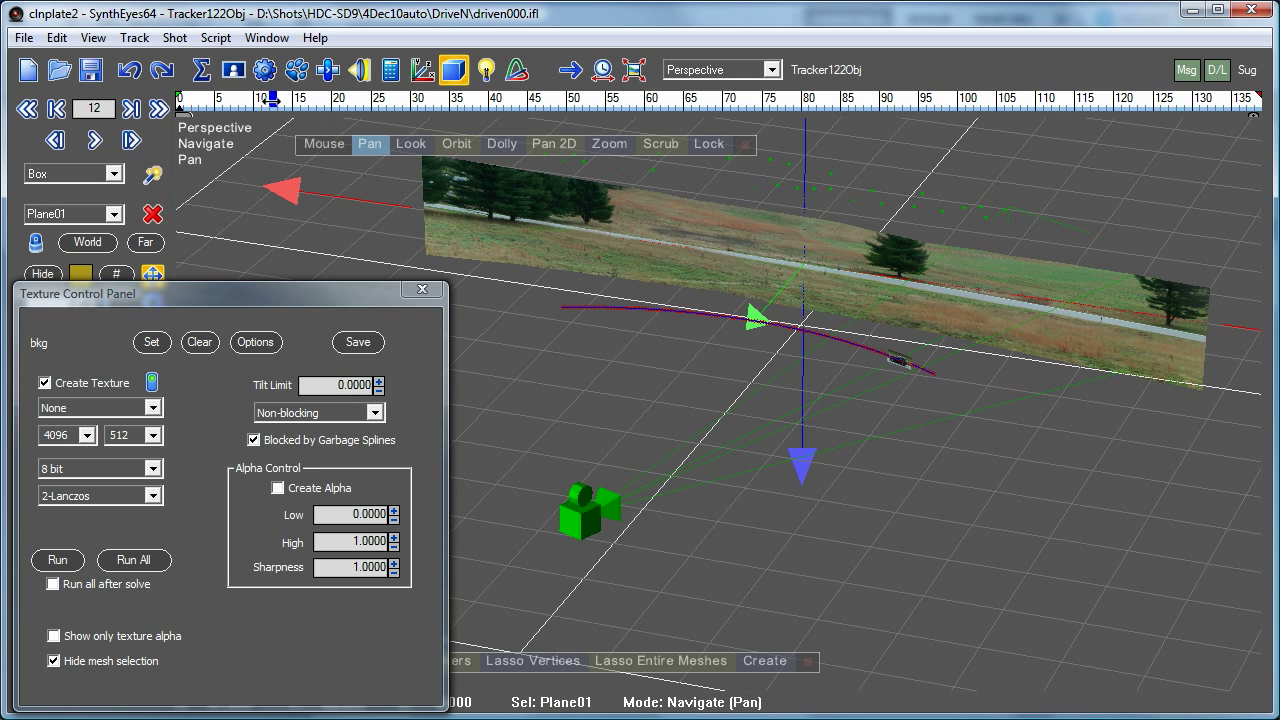
{"action": "mouse_move", "coordinate": [275, 100]}
{"action": "left_mouse_down"}
{"action": "mouse_move", "coordinate": [604, 127]}
{"action": "mouse_move", "coordinate": [627, 172]}
{"action": "left_mouse_up"}
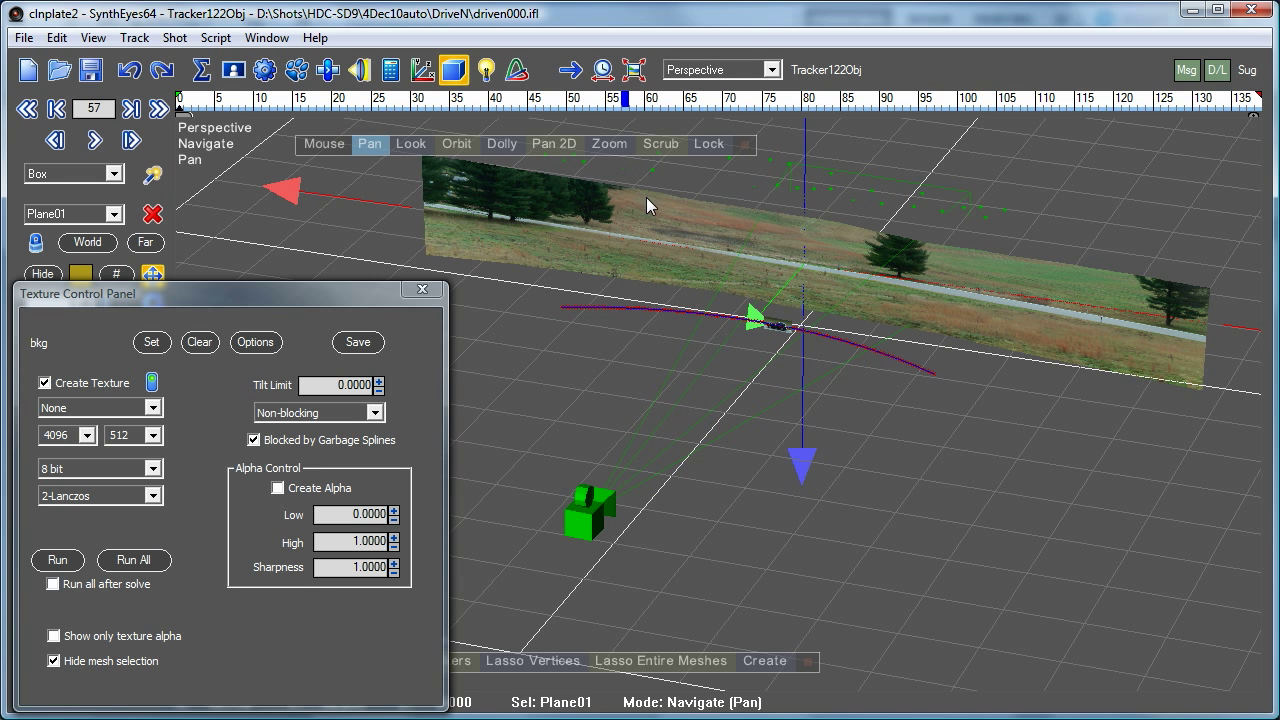
Lock the perspective view to the tracked camera and scrub the shot to review playback
{"action": "left_click", "coordinate": [704, 143]}
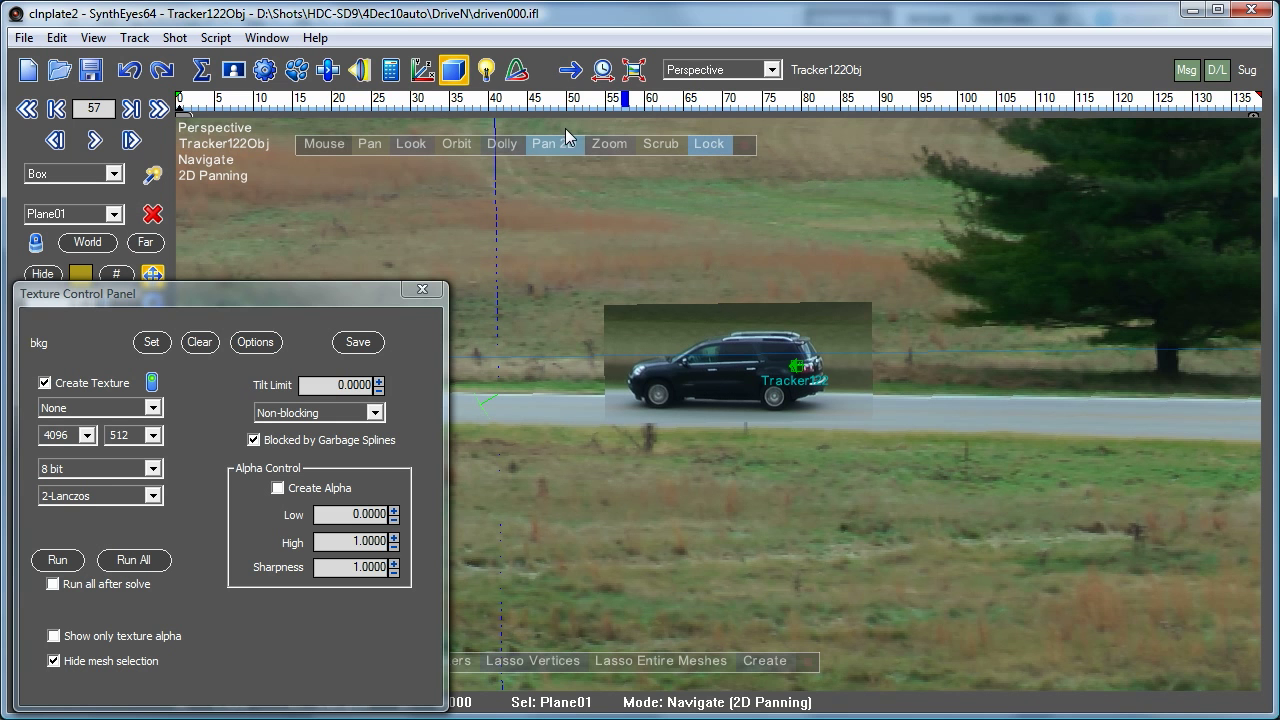
{"action": "mouse_move", "coordinate": [540, 104]}
{"action": "left_mouse_down"}
{"action": "mouse_move", "coordinate": [934, 104]}
{"action": "mouse_move", "coordinate": [509, 117]}
{"action": "left_mouse_up"}
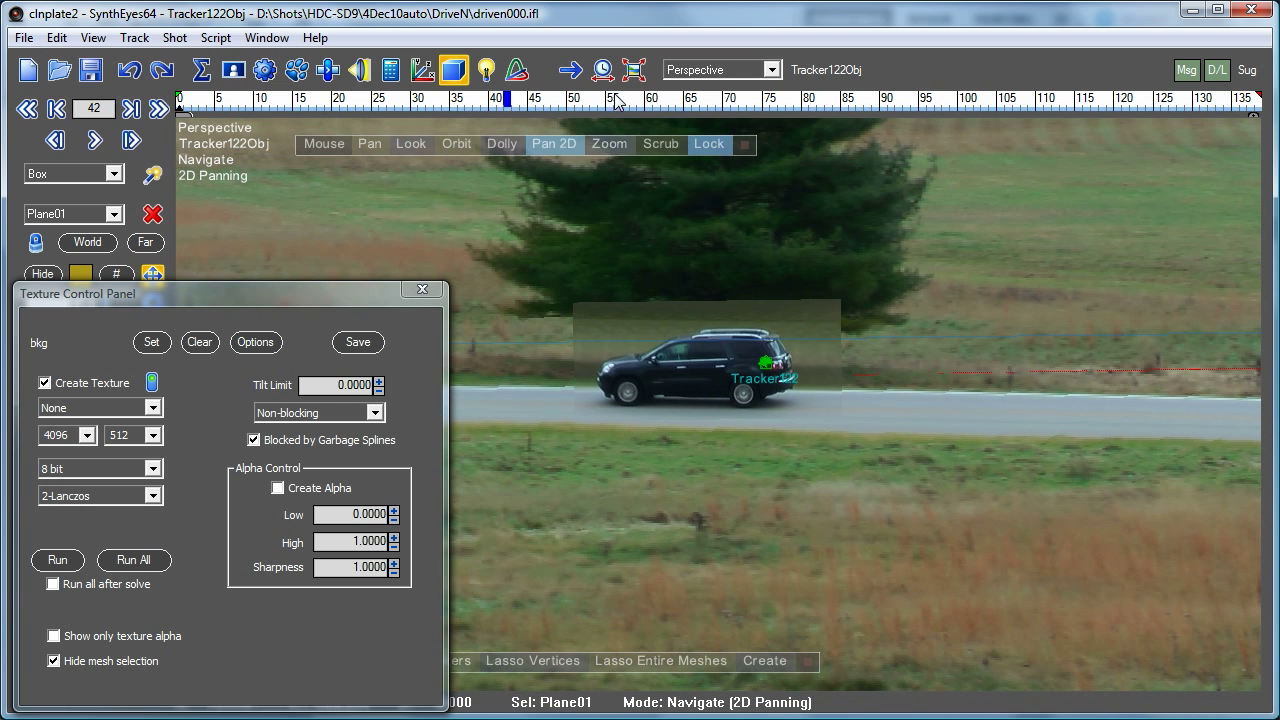
{"action": "mouse_move", "coordinate": [625, 104]}
{"action": "left_mouse_down"}
{"action": "mouse_move", "coordinate": [405, 100]}
{"action": "mouse_move", "coordinate": [855, 130]}
{"action": "mouse_move", "coordinate": [917, 167]}
{"action": "left_mouse_up"}
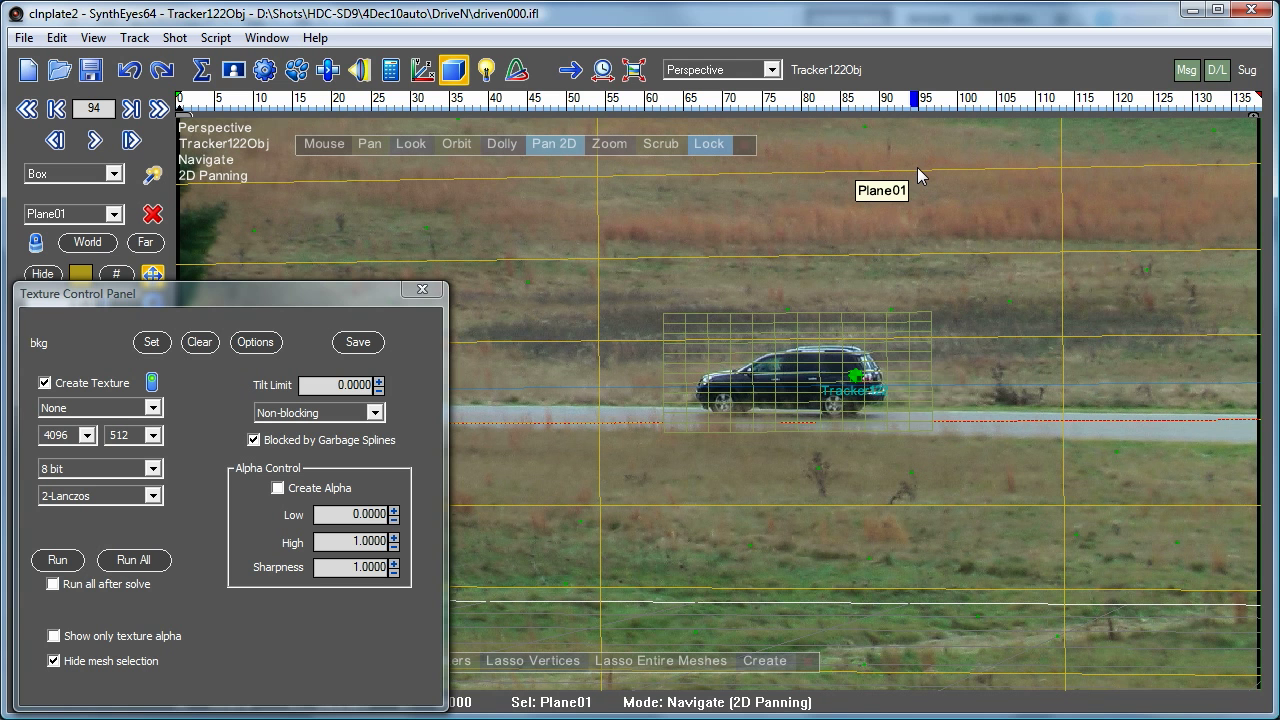
{"action": "mouse_move", "coordinate": [914, 100]}
{"action": "left_mouse_down"}
{"action": "mouse_move", "coordinate": [806, 100]}
{"action": "mouse_move", "coordinate": [900, 100]}
{"action": "mouse_move", "coordinate": [860, 100]}
{"action": "mouse_move", "coordinate": [850, 117]}
{"action": "left_mouse_up"}
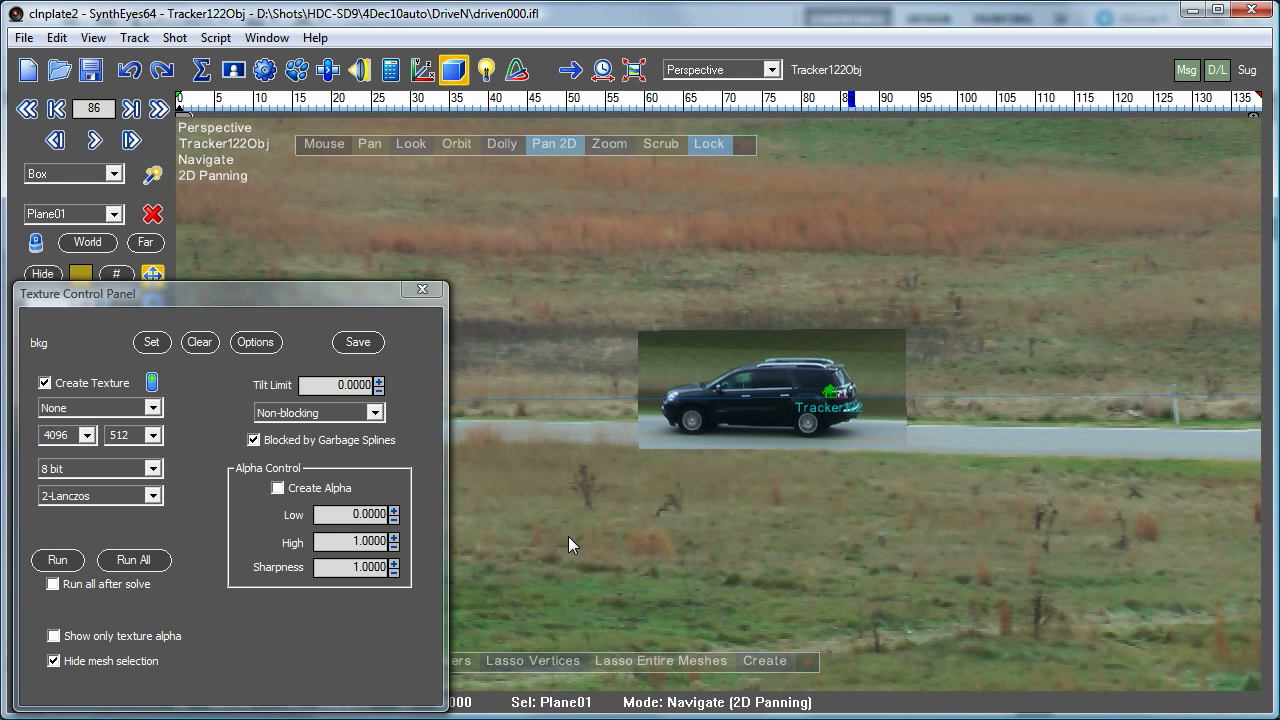
Turn off Create Texture for Plane02 and load carTrans.tif as its texture
{"action": "left_click", "coordinate": [732, 395]}
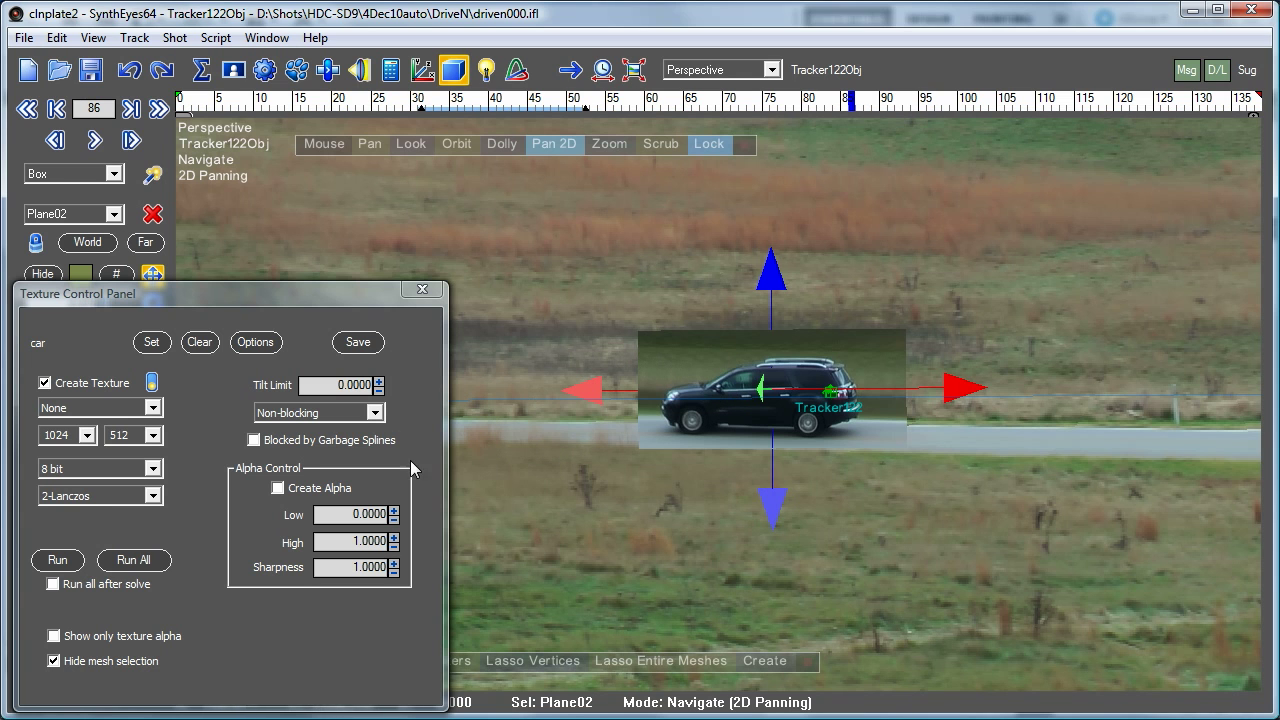
{"action": "left_click", "coordinate": [92, 385]}
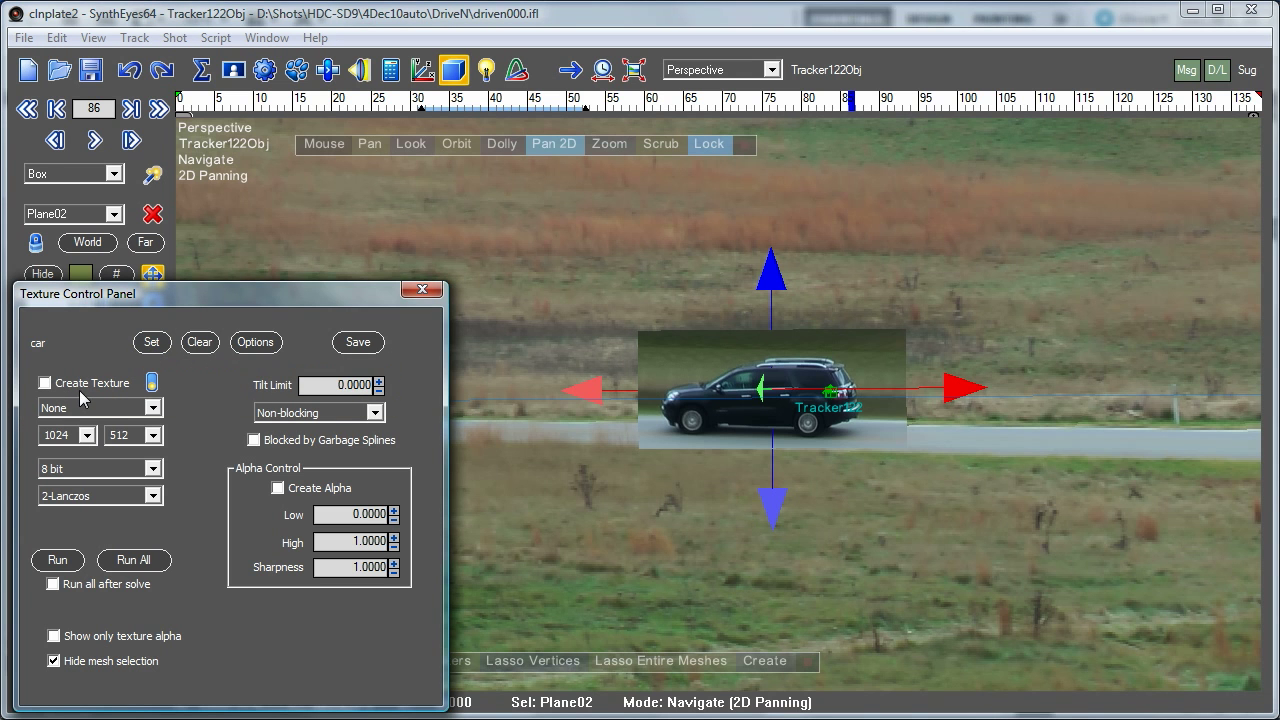
{"action": "left_click", "coordinate": [152, 343]}
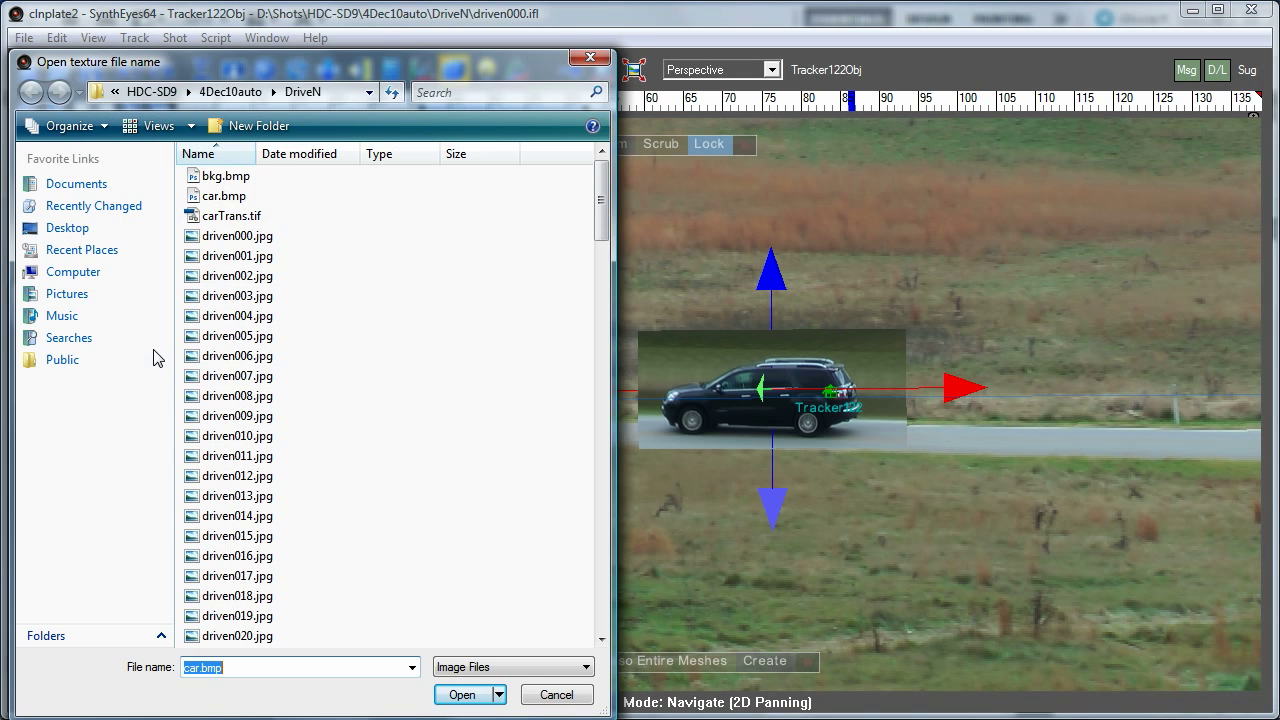
{"action": "left_click", "coordinate": [300, 216]}
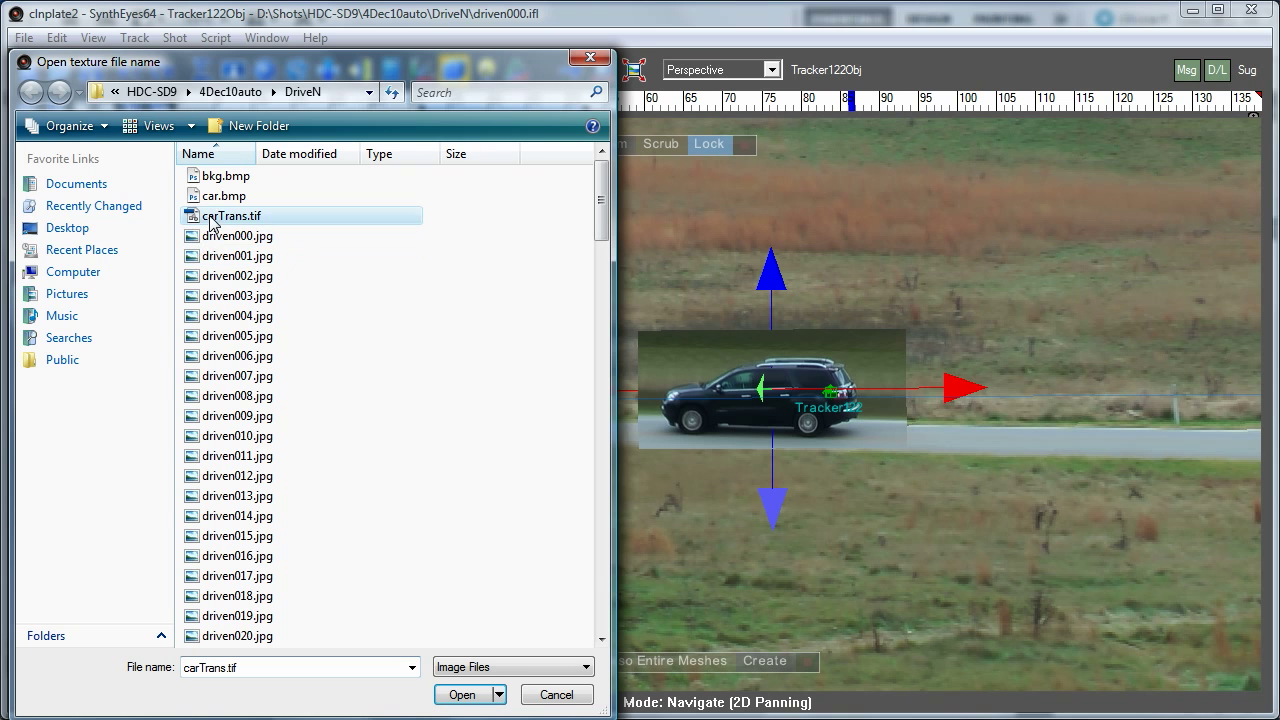
{"action": "left_click", "coordinate": [462, 694]}
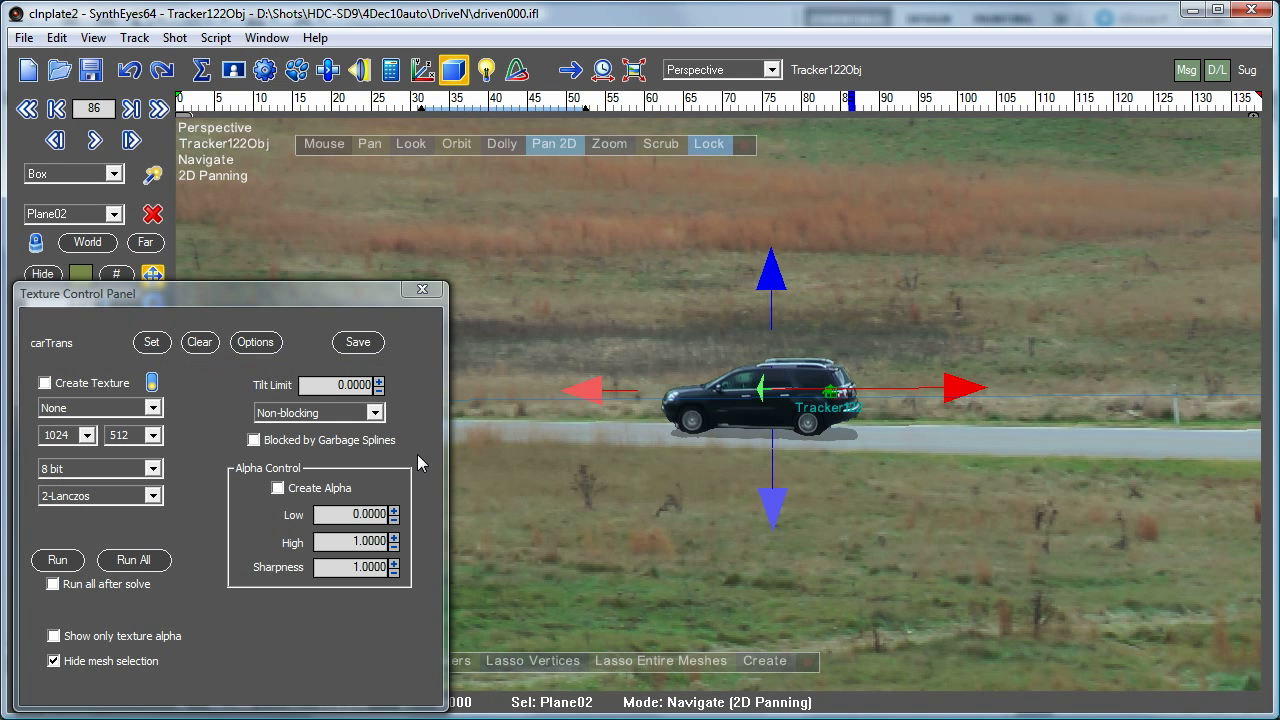
{"action": "mouse_move", "coordinate": [594, 106]}
{"action": "left_mouse_down"}
{"action": "mouse_move", "coordinate": [950, 120]}
{"action": "mouse_move", "coordinate": [1041, 165]}
{"action": "mouse_move", "coordinate": [860, 196]}
{"action": "left_mouse_up"}
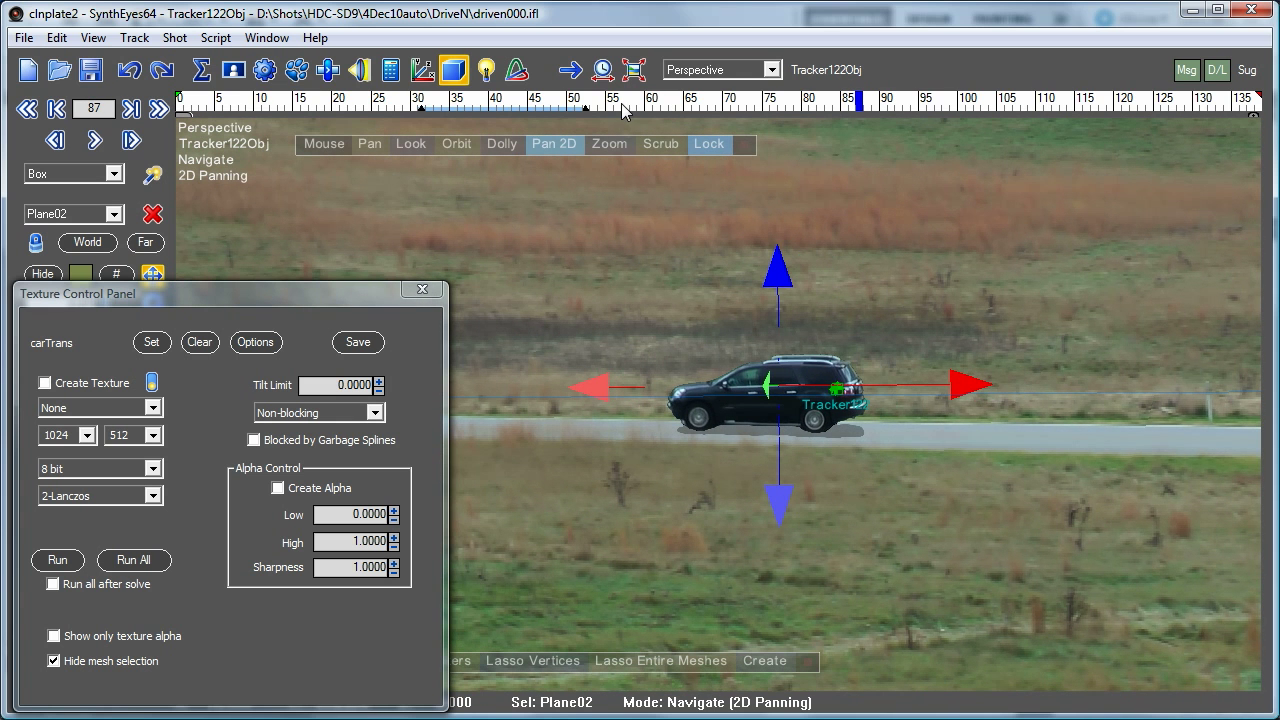
{"action": "left_click_drag", "start_coordinate": [628, 108], "coordinate": [835, 103]}
{"action": "left_click_drag", "start_coordinate": [829, 172], "coordinate": [658, 150]}
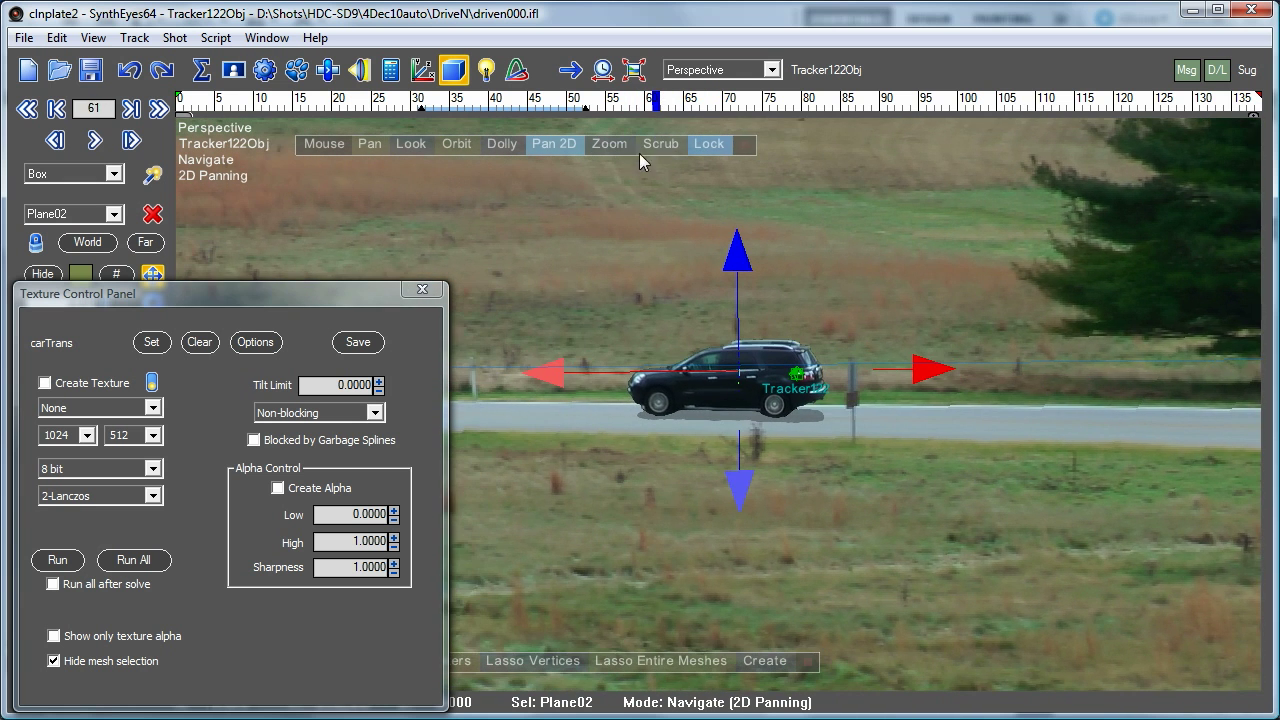
Close the Texture Control Panel and switch the viewport to the Graph Editor
{"action": "left_click", "coordinate": [422, 289]}
{"action": "left_click", "coordinate": [690, 70]}
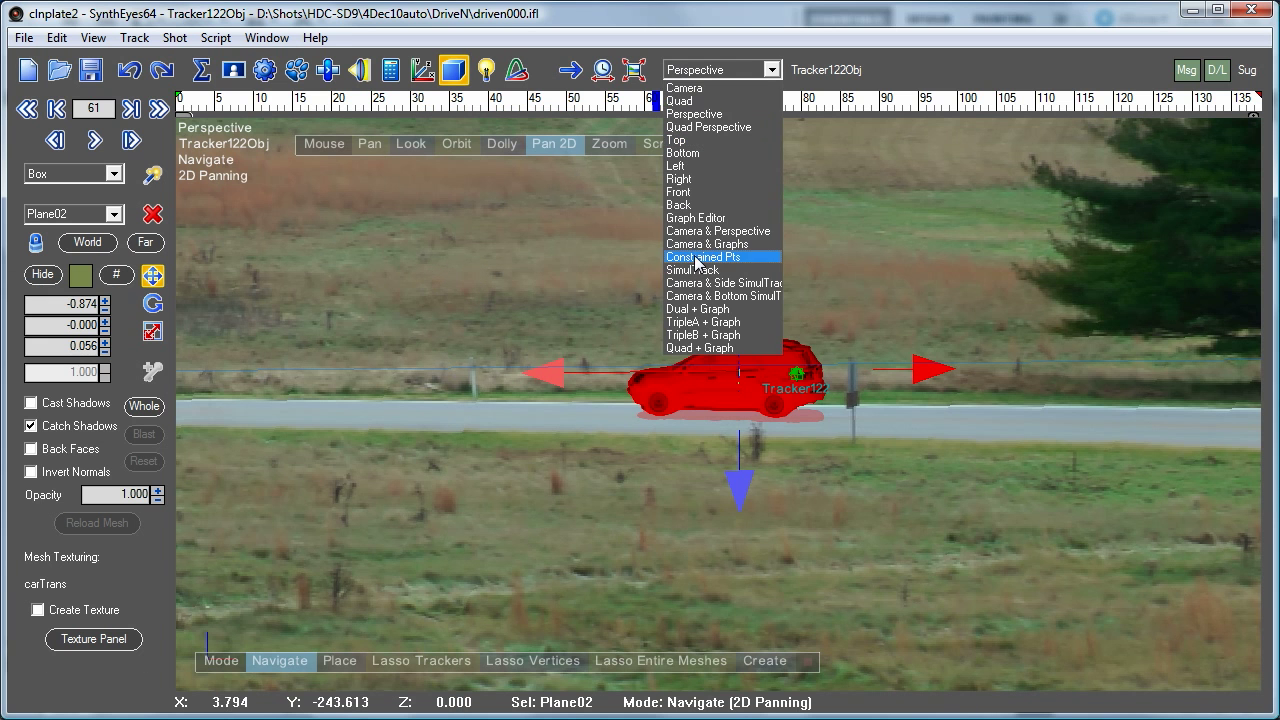
{"action": "left_click", "coordinate": [695, 218]}
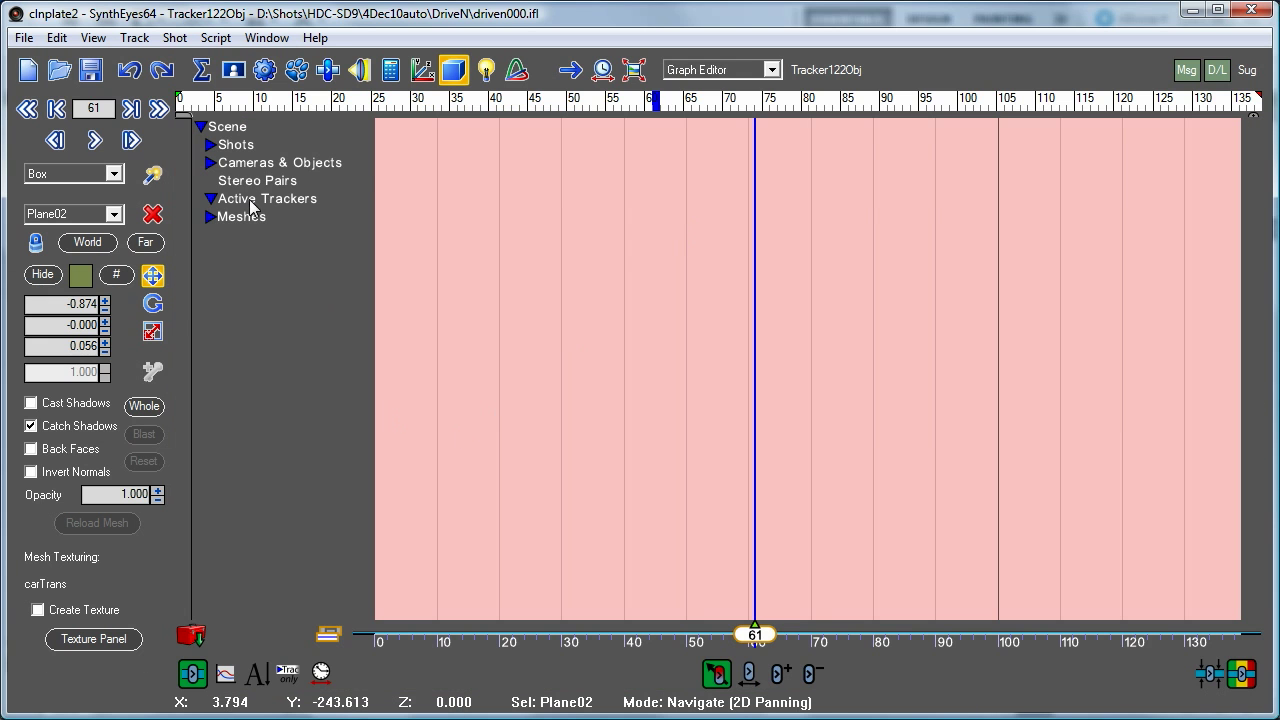
Show Tracker122Obj's channels as curves, hide Solved Velocity and expand Seed Path
{"action": "left_click", "coordinate": [211, 162]}
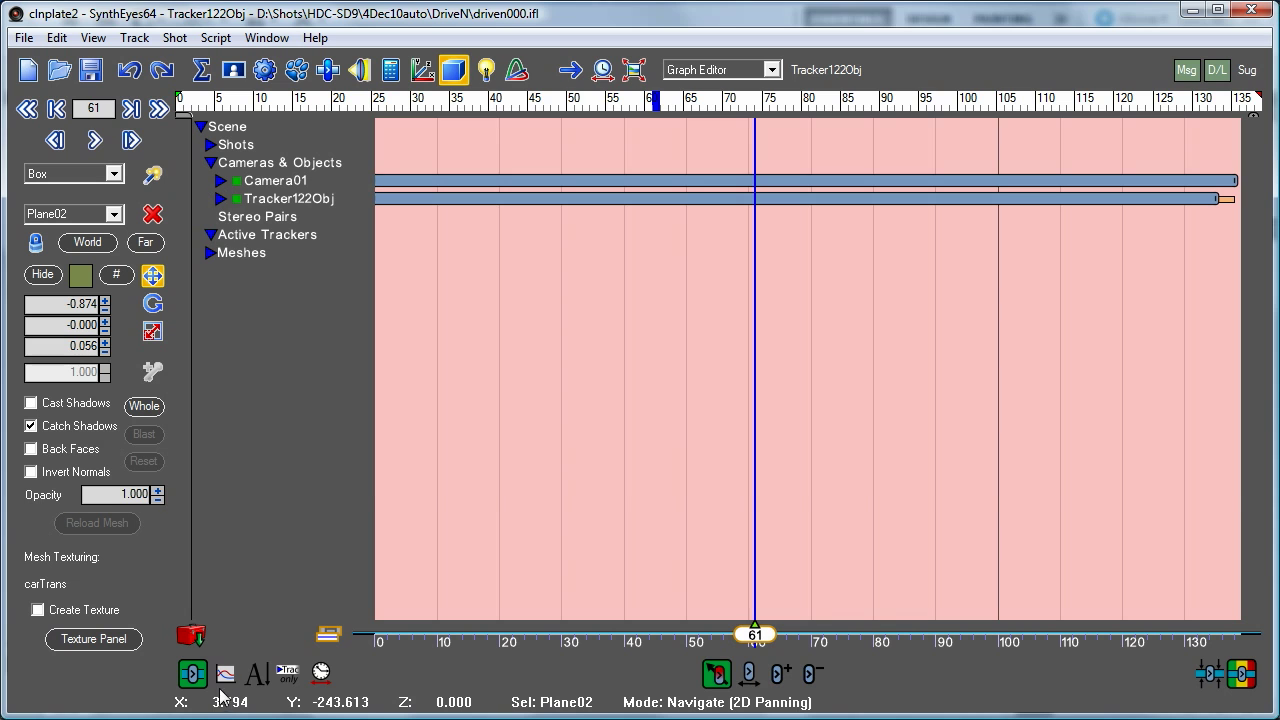
{"action": "left_click", "coordinate": [225, 673]}
{"action": "left_click", "coordinate": [220, 198]}
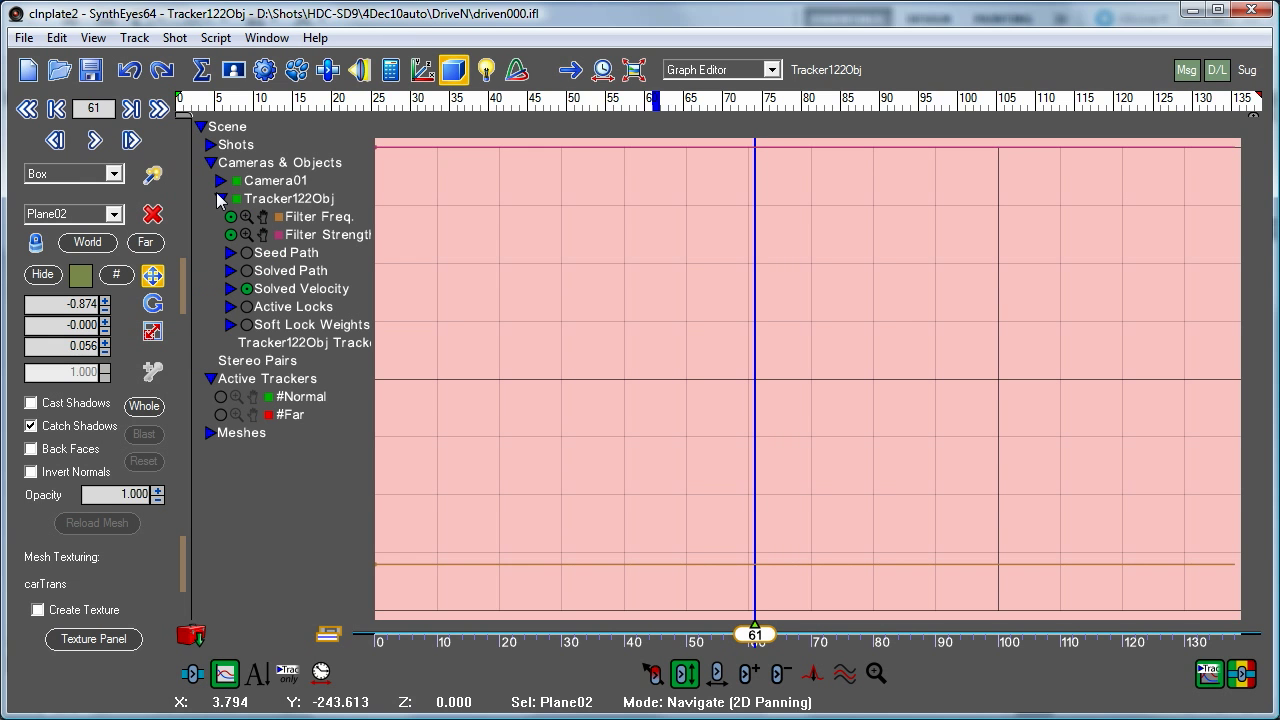
{"action": "left_click", "coordinate": [246, 289]}
{"action": "left_click", "coordinate": [247, 255]}
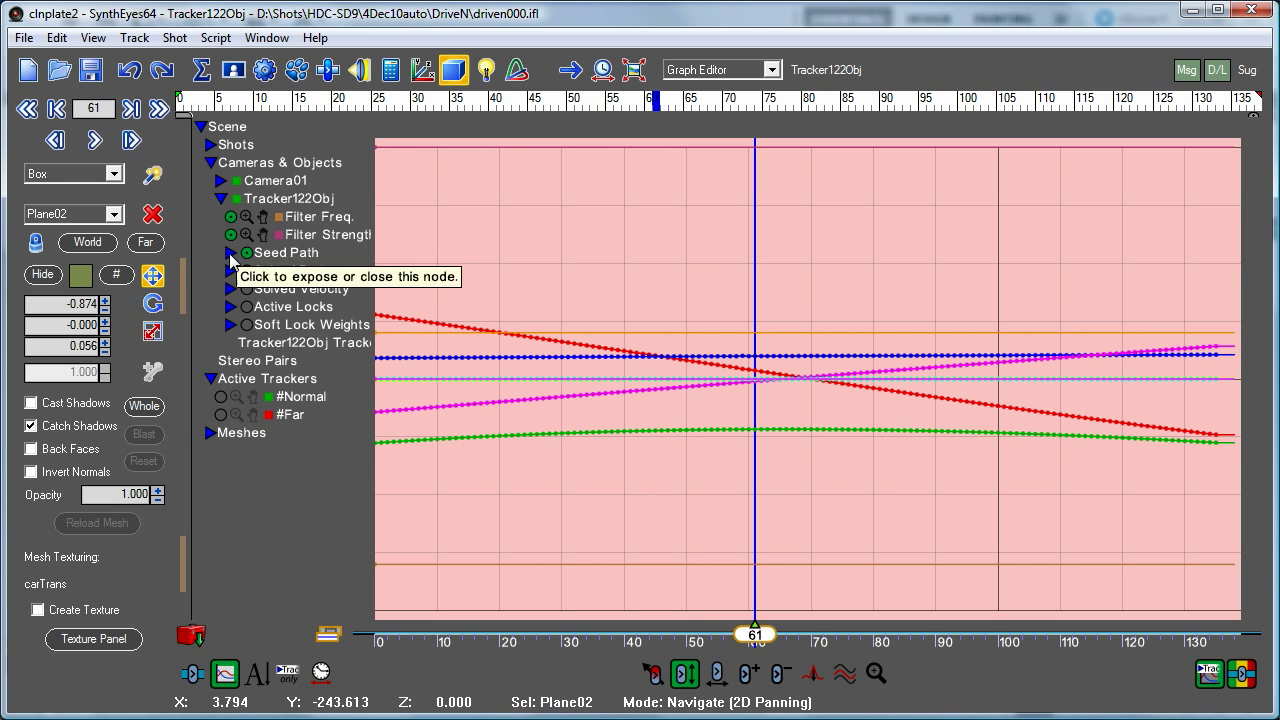
{"action": "left_click", "coordinate": [229, 254]}
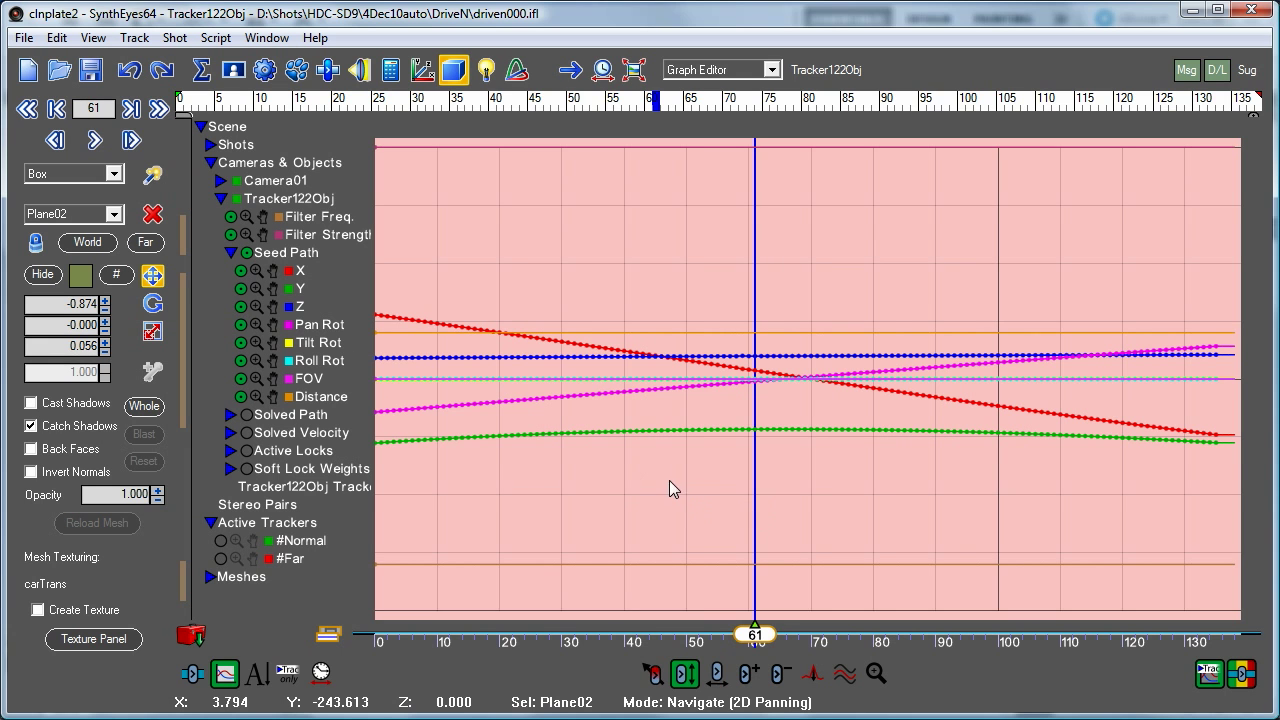
Fit the Seed Path Y and Z curves to the graph height and move to an earlier frame
{"action": "left_click", "coordinate": [256, 288]}
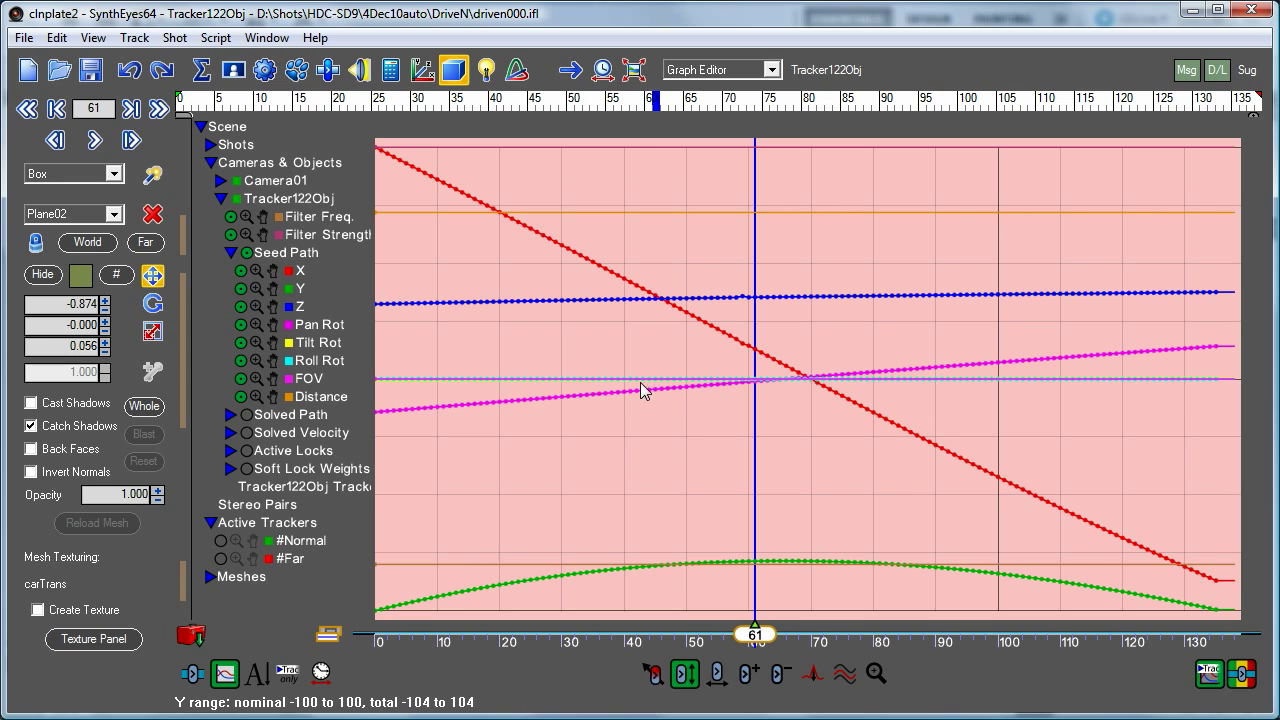
{"action": "left_click_drag", "start_coordinate": [757, 636], "coordinate": [643, 642]}
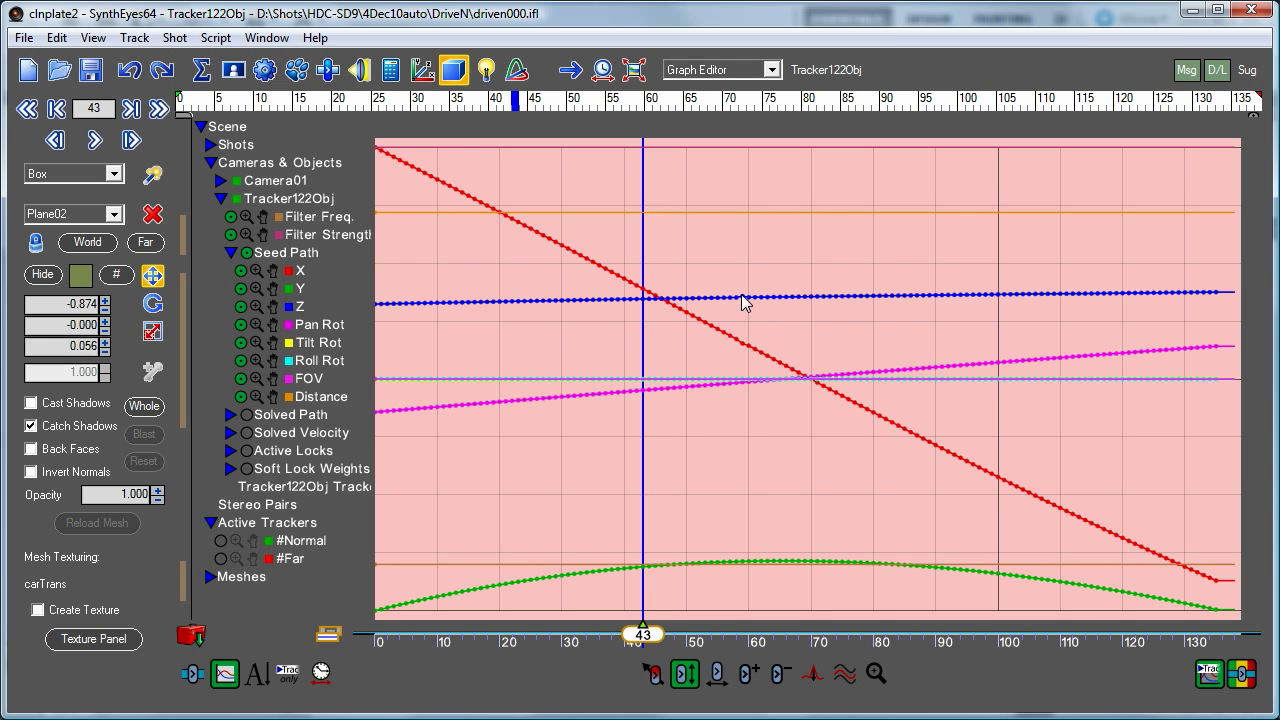
{"action": "left_click_drag", "start_coordinate": [256, 306], "coordinate": [272, 330]}
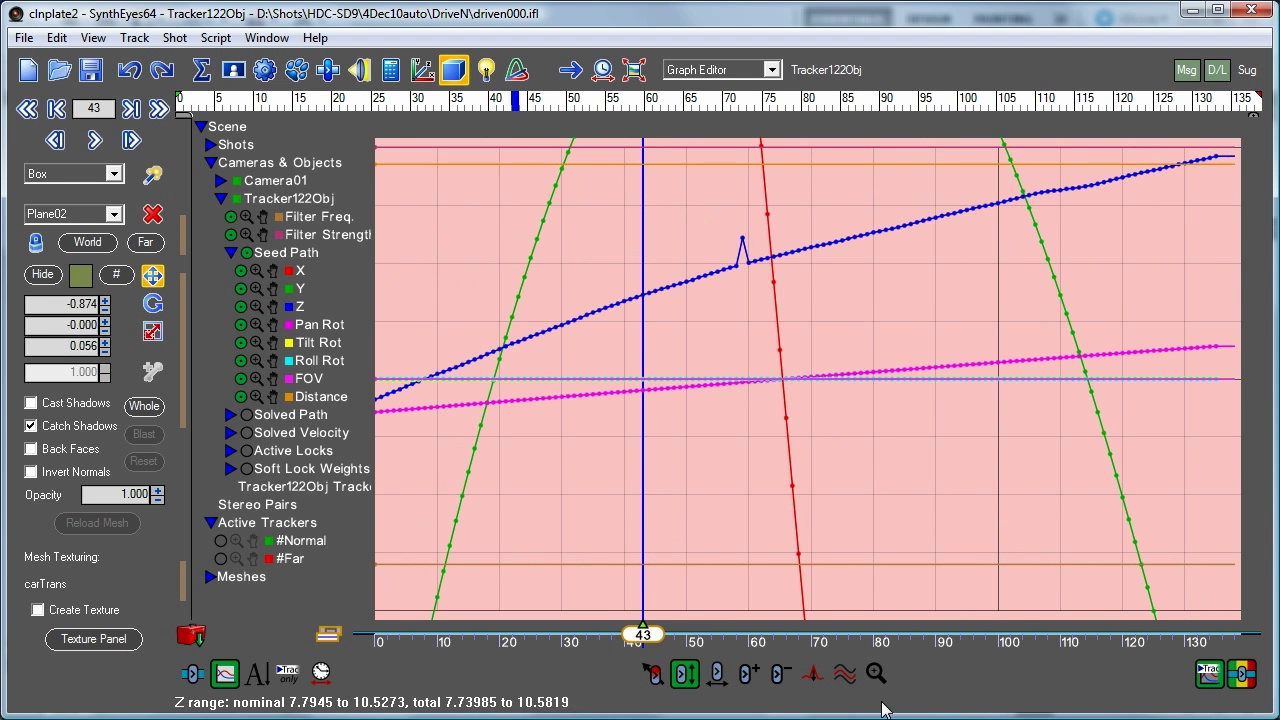
{"action": "left_click", "coordinate": [256, 288]}
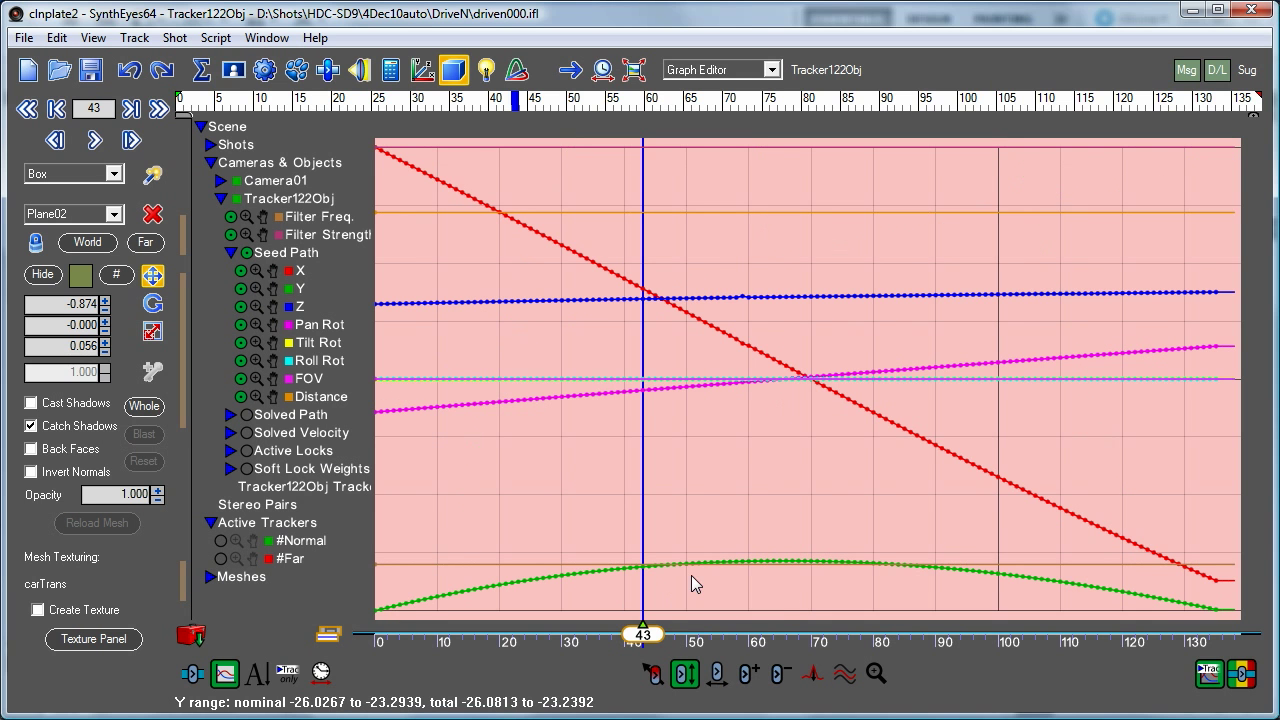
{"action": "scroll", "coordinate": [737, 506], "scroll_direction": "up", "scroll_amount": 5}
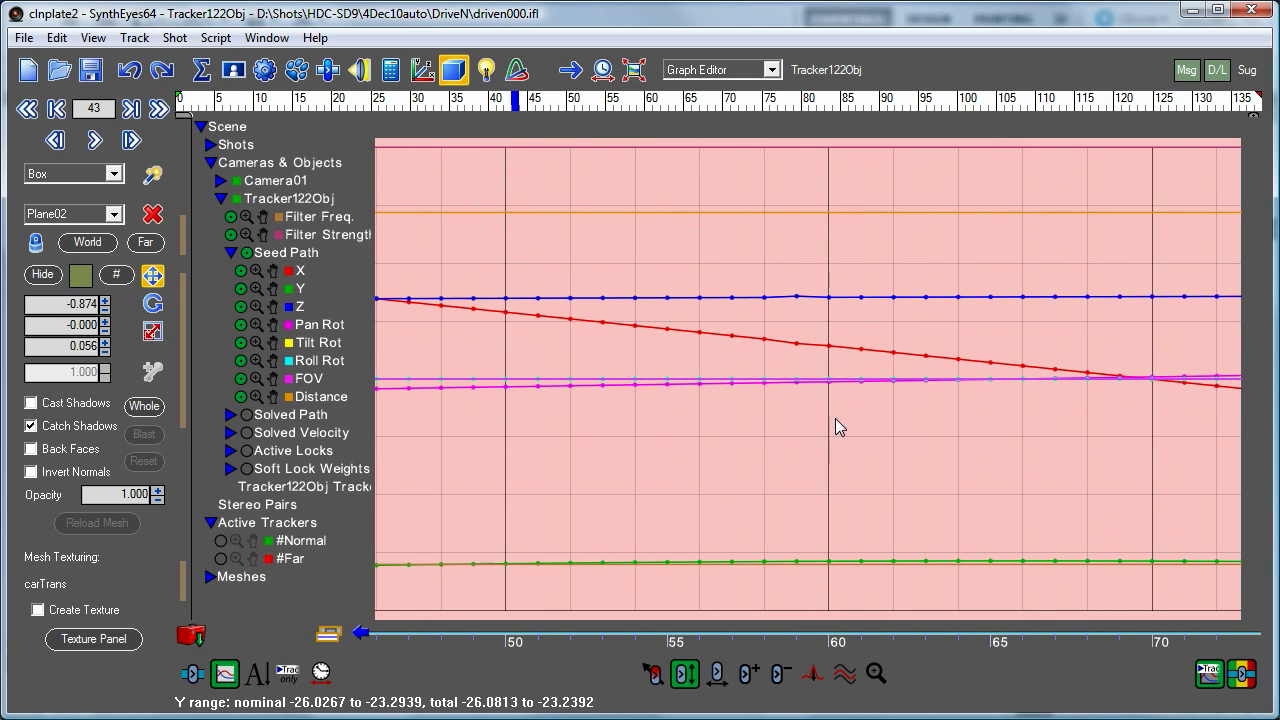
Delete the seed path keys around frames 58–59 to remove the Z curve spike
{"action": "left_click_drag", "start_coordinate": [777, 588], "coordinate": [826, 243]}
{"action": "right_click", "coordinate": [786, 232]}
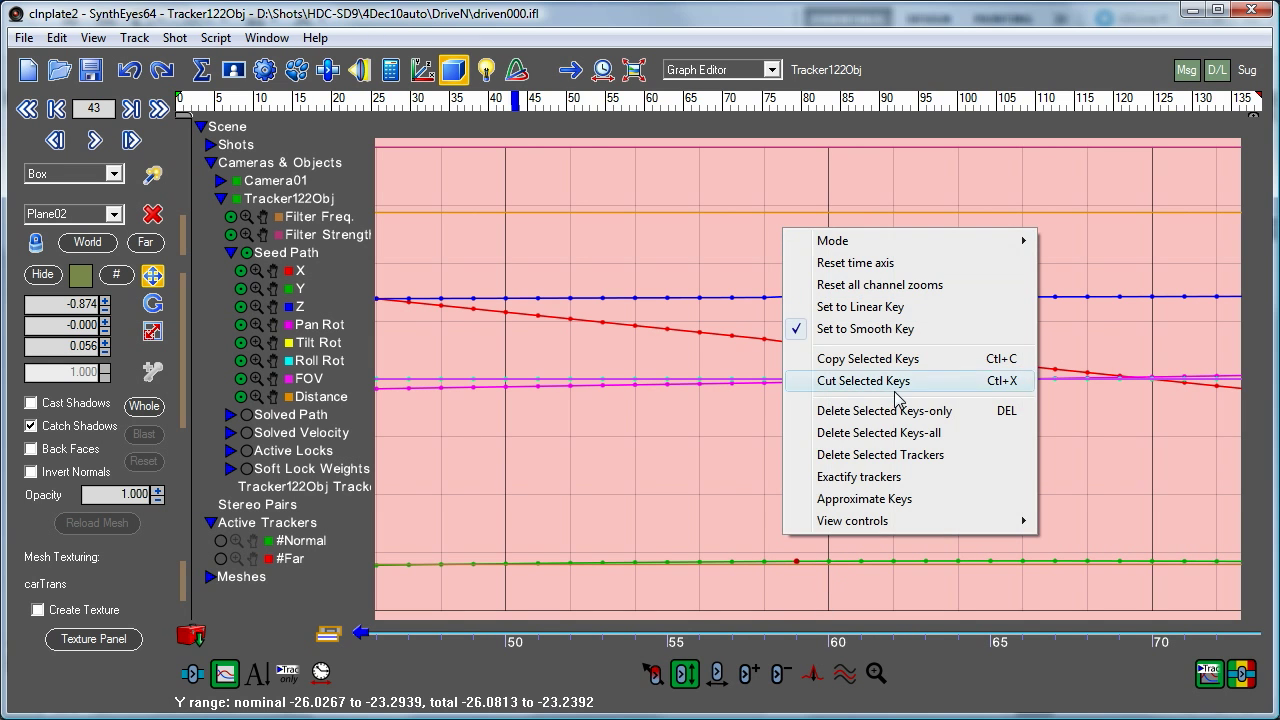
{"action": "left_click", "coordinate": [899, 410]}
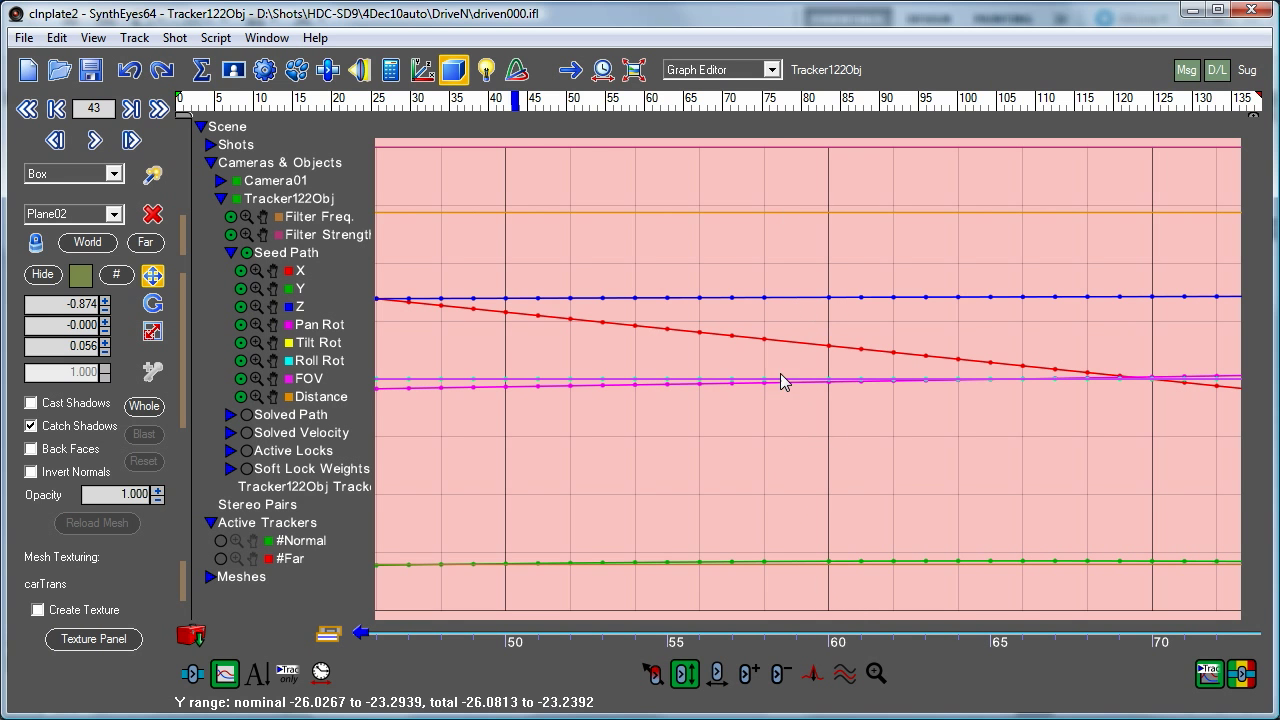
{"action": "left_click", "coordinate": [705, 74]}
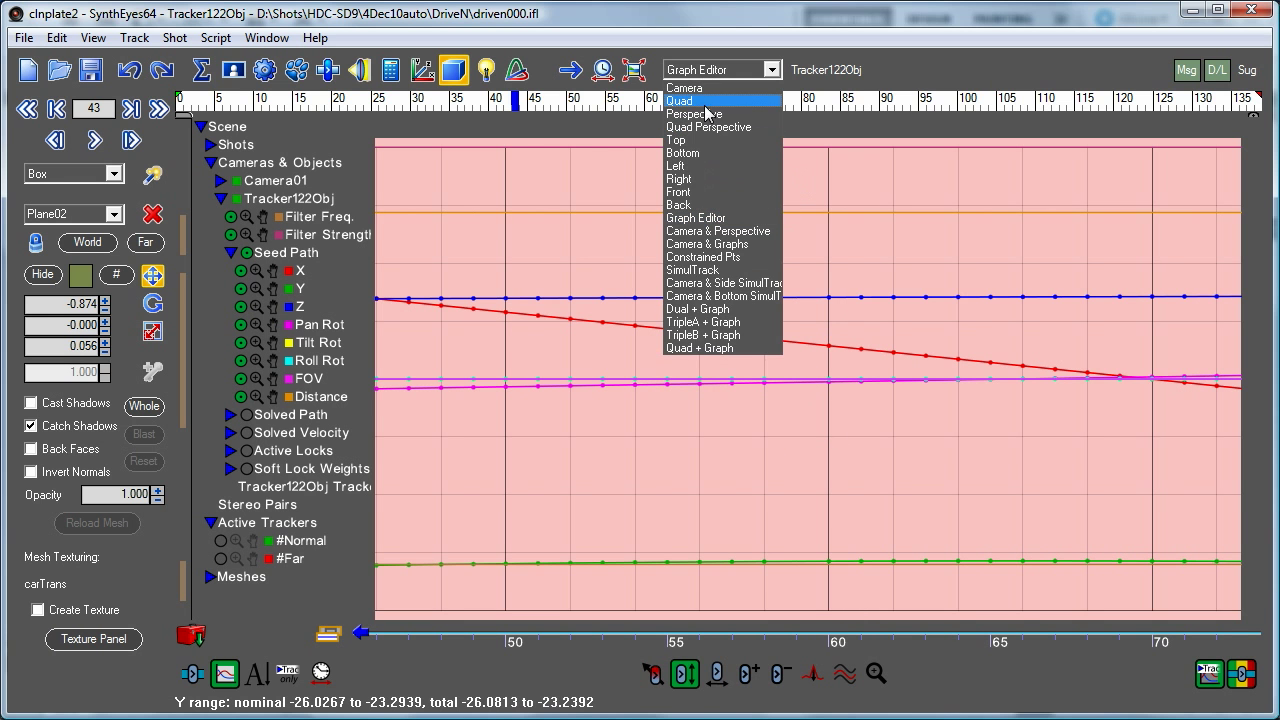
Return to the Perspective view and scrub several frames to check the cut-out car plane
{"action": "left_click", "coordinate": [705, 115]}
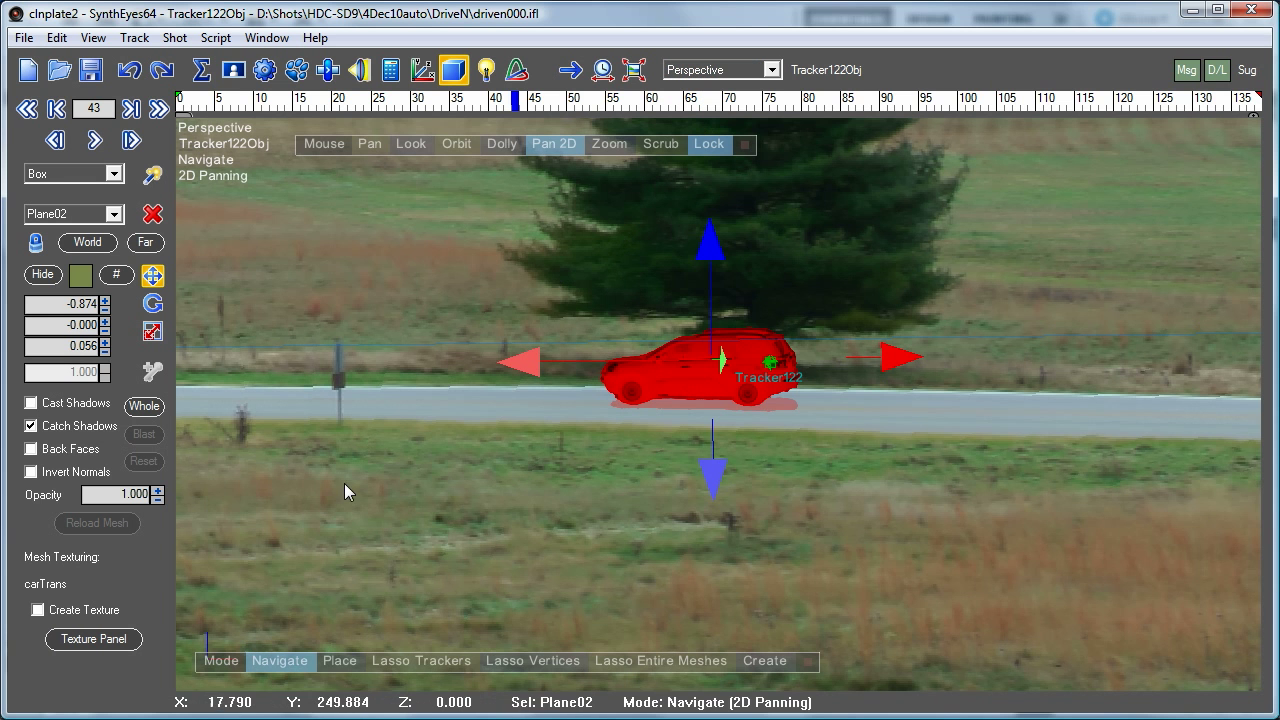
{"action": "mouse_move", "coordinate": [556, 106]}
{"action": "left_mouse_down"}
{"action": "mouse_move", "coordinate": [540, 106]}
{"action": "mouse_move", "coordinate": [570, 106]}
{"action": "mouse_move", "coordinate": [540, 106]}
{"action": "left_mouse_up"}
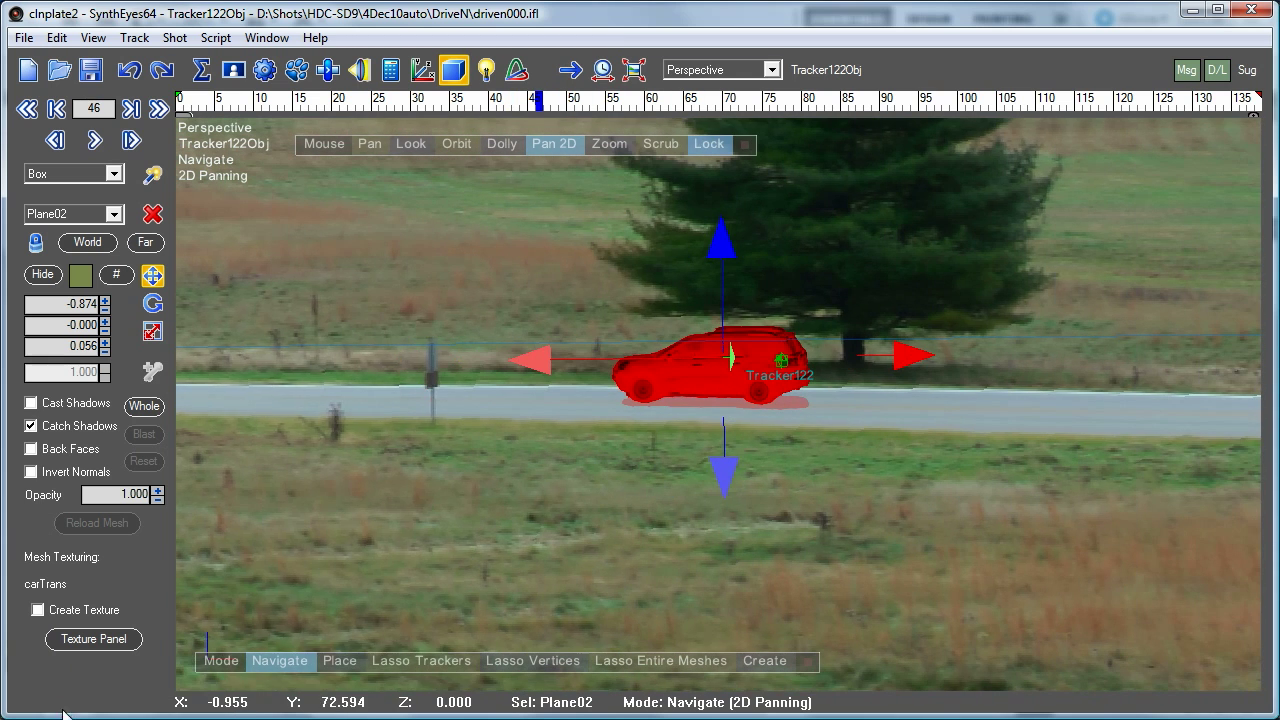
{"action": "left_click", "coordinate": [93, 638]}
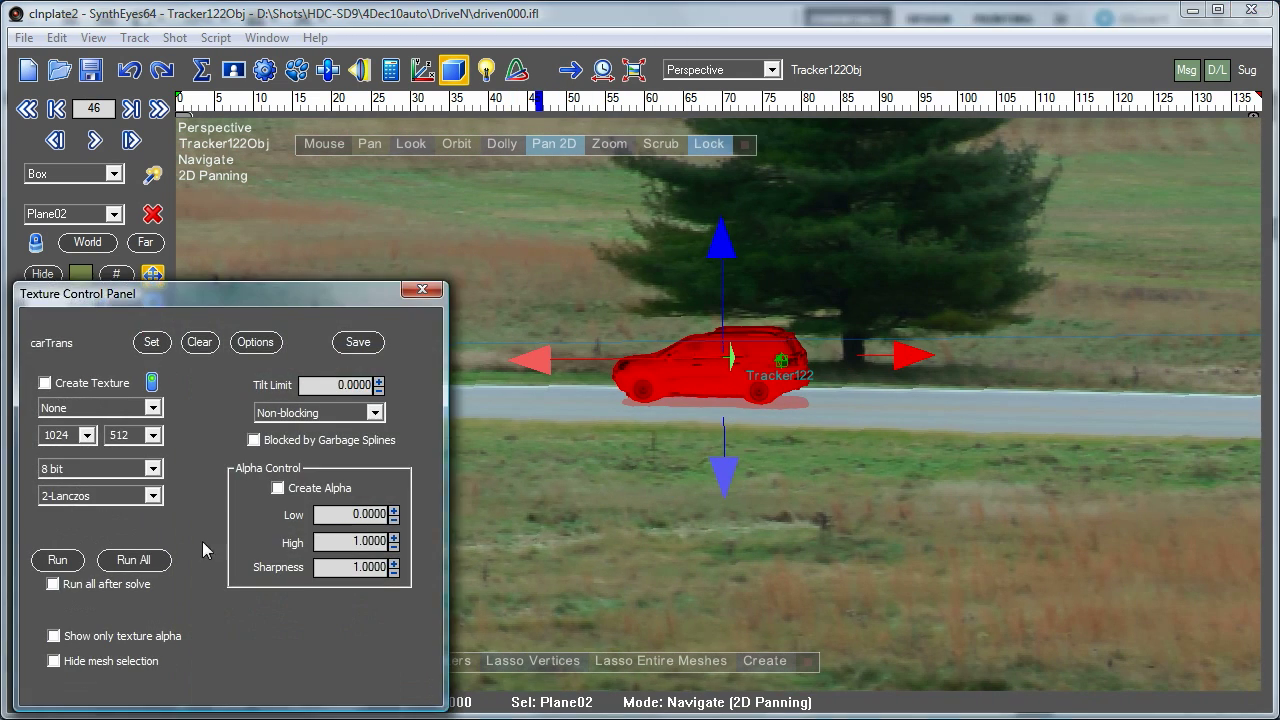
{"action": "left_click", "coordinate": [423, 288]}
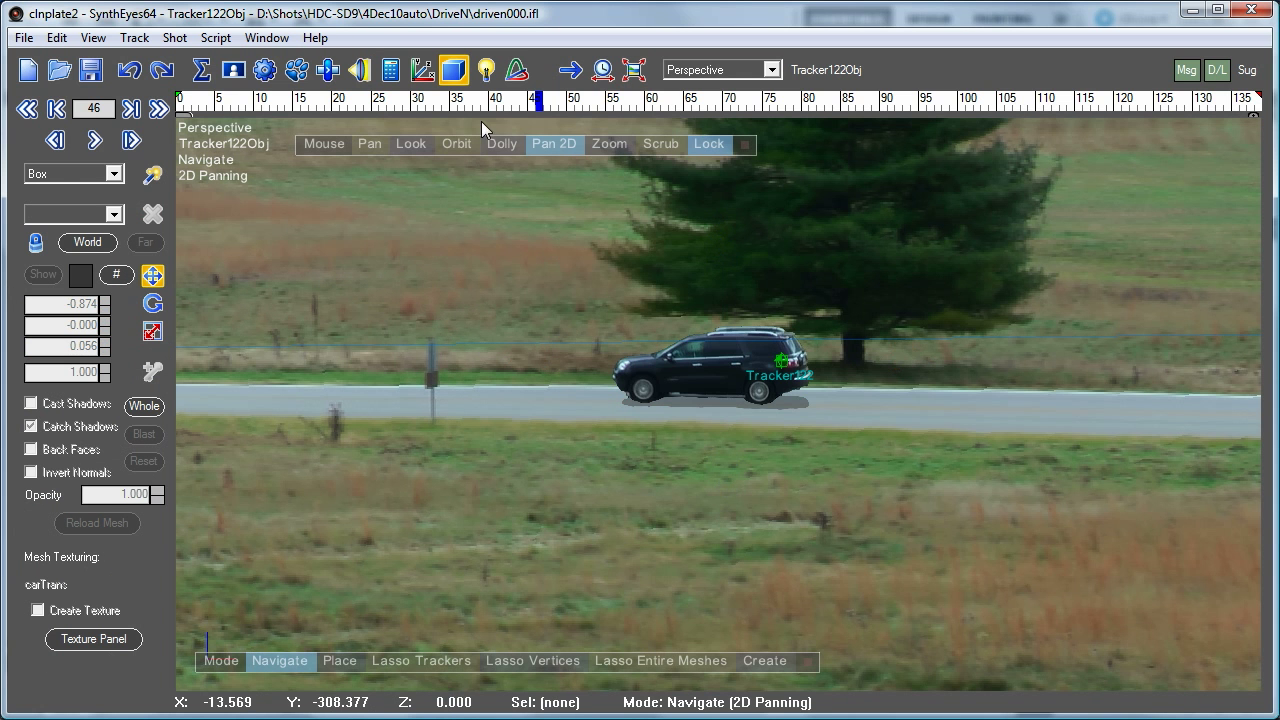
{"action": "mouse_move", "coordinate": [485, 108]}
{"action": "left_mouse_down"}
{"action": "mouse_move", "coordinate": [766, 131]}
{"action": "mouse_move", "coordinate": [861, 168]}
{"action": "mouse_move", "coordinate": [596, 166]}
{"action": "left_mouse_up"}
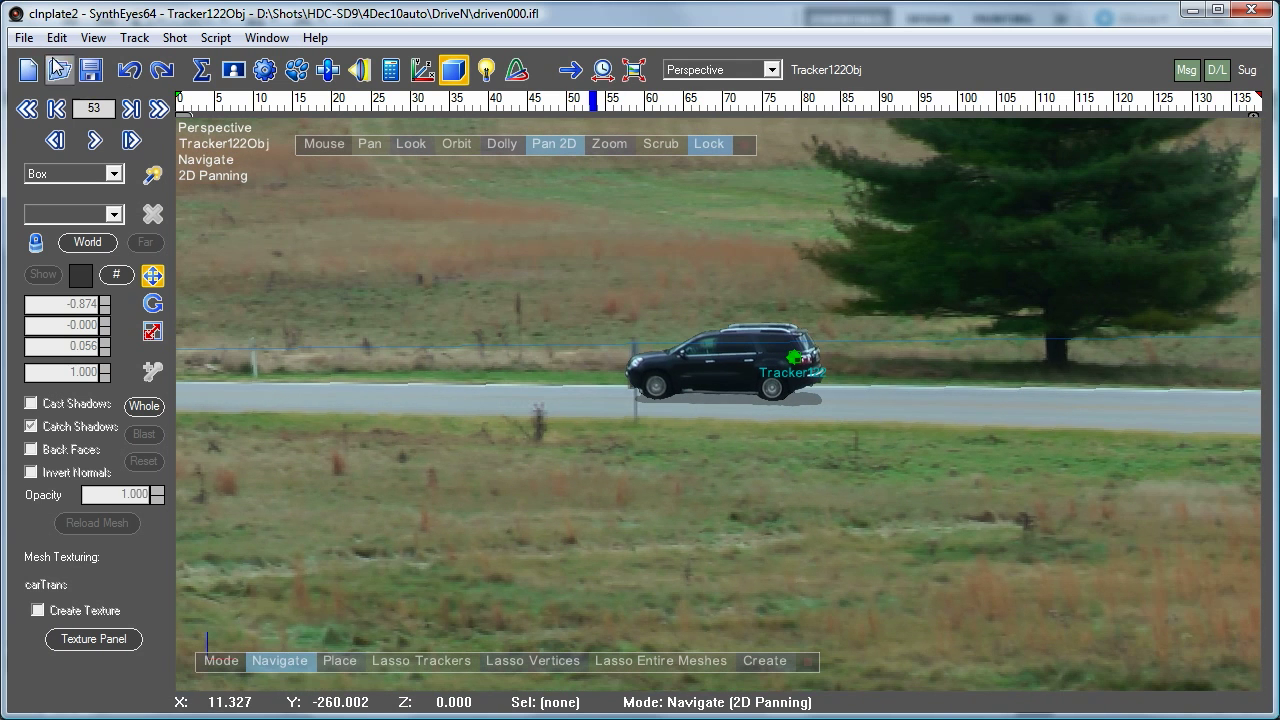
Export the scene as an After Effects JavaScript to clnplate3.jsx, overwriting the existing file
{"action": "left_click", "coordinate": [23, 37]}
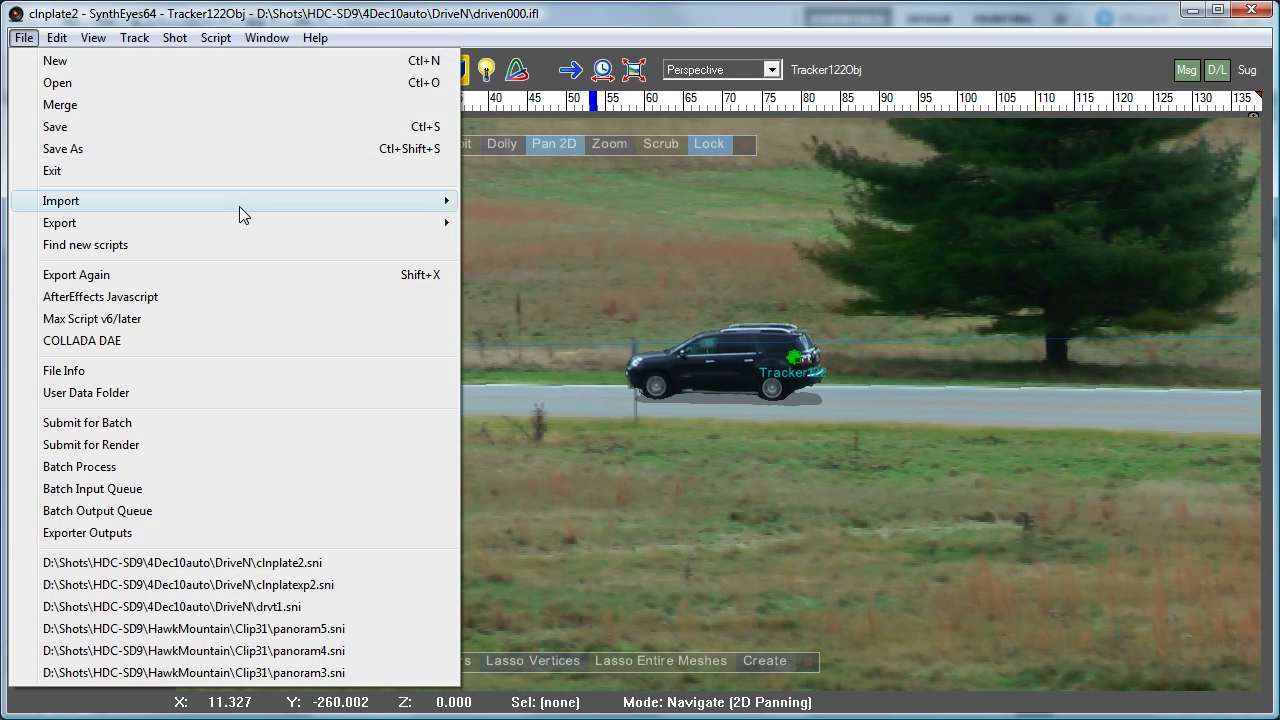
{"action": "mouse_move", "coordinate": [256, 224]}
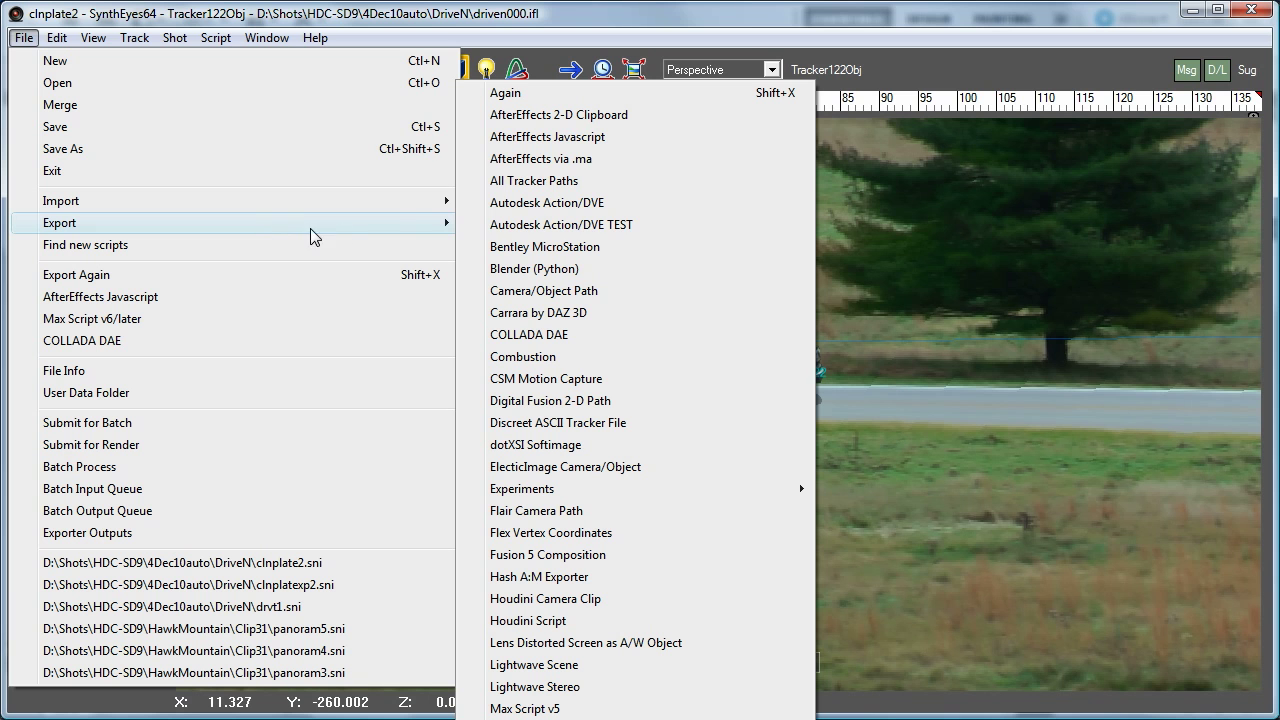
{"action": "left_click", "coordinate": [562, 142]}
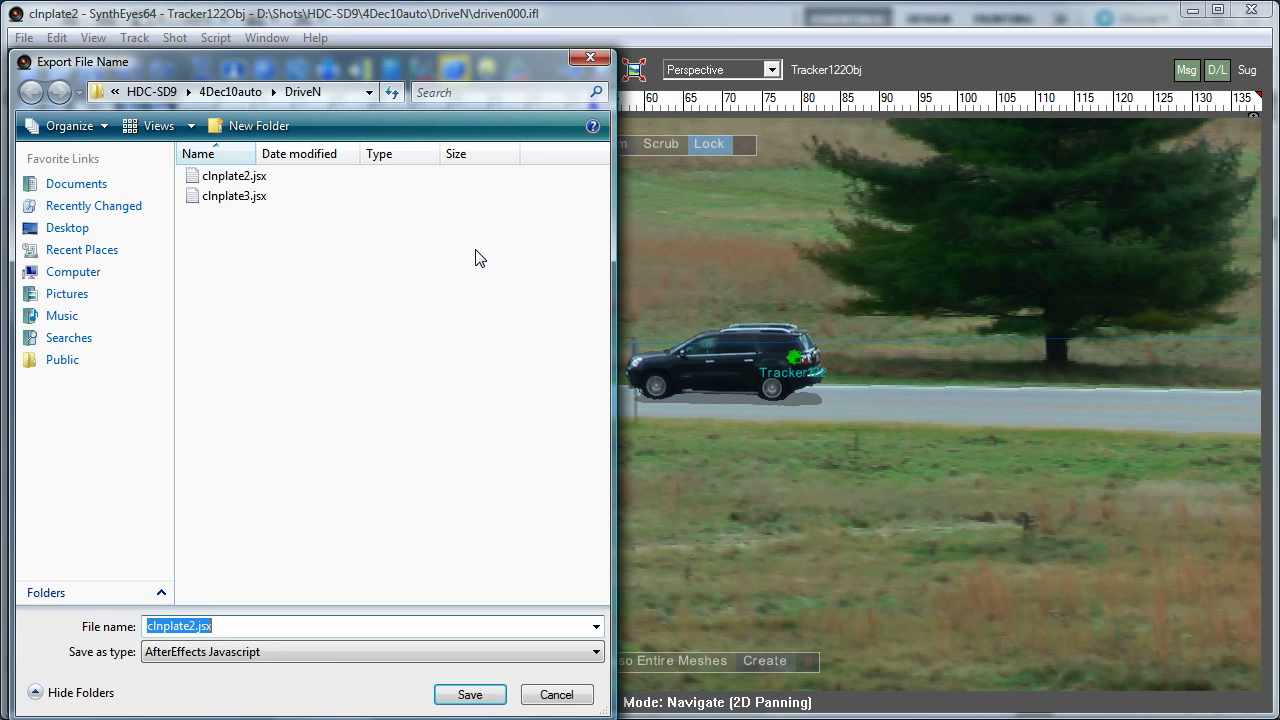
{"action": "left_click", "coordinate": [237, 197]}
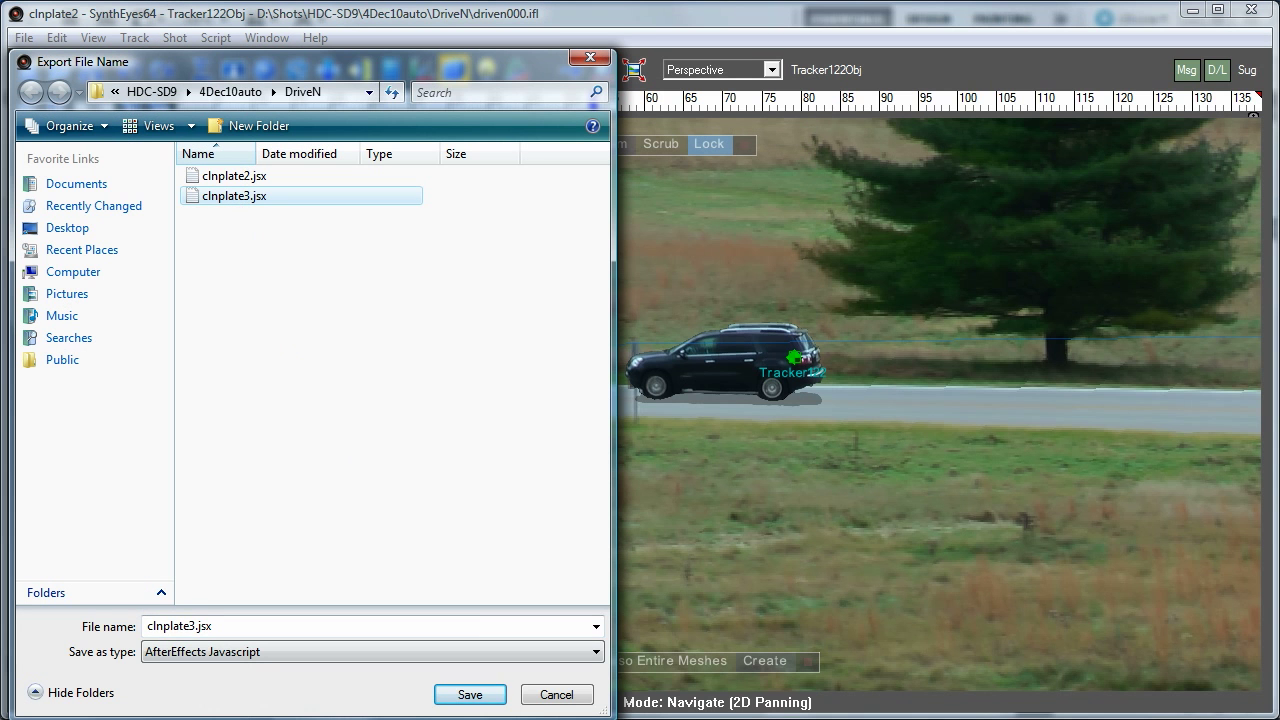
{"action": "left_click", "coordinate": [490, 696]}
{"action": "left_click", "coordinate": [794, 603]}
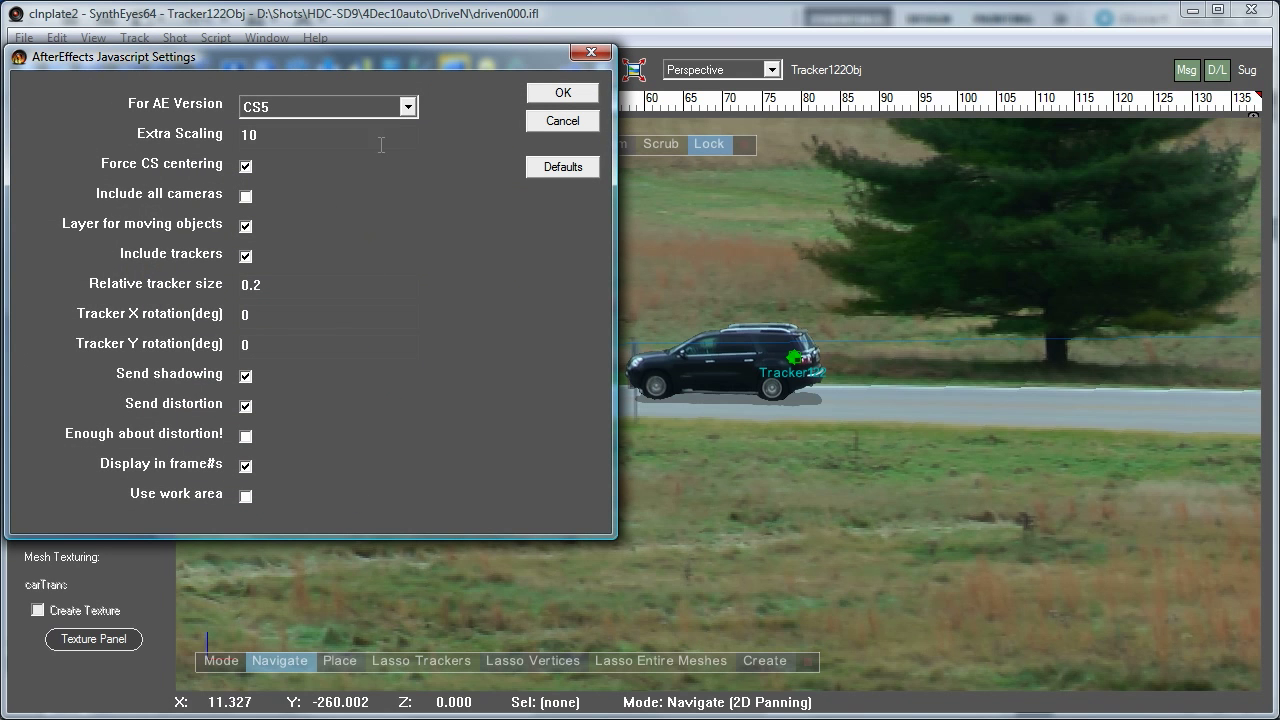
{"action": "left_click", "coordinate": [558, 98]}
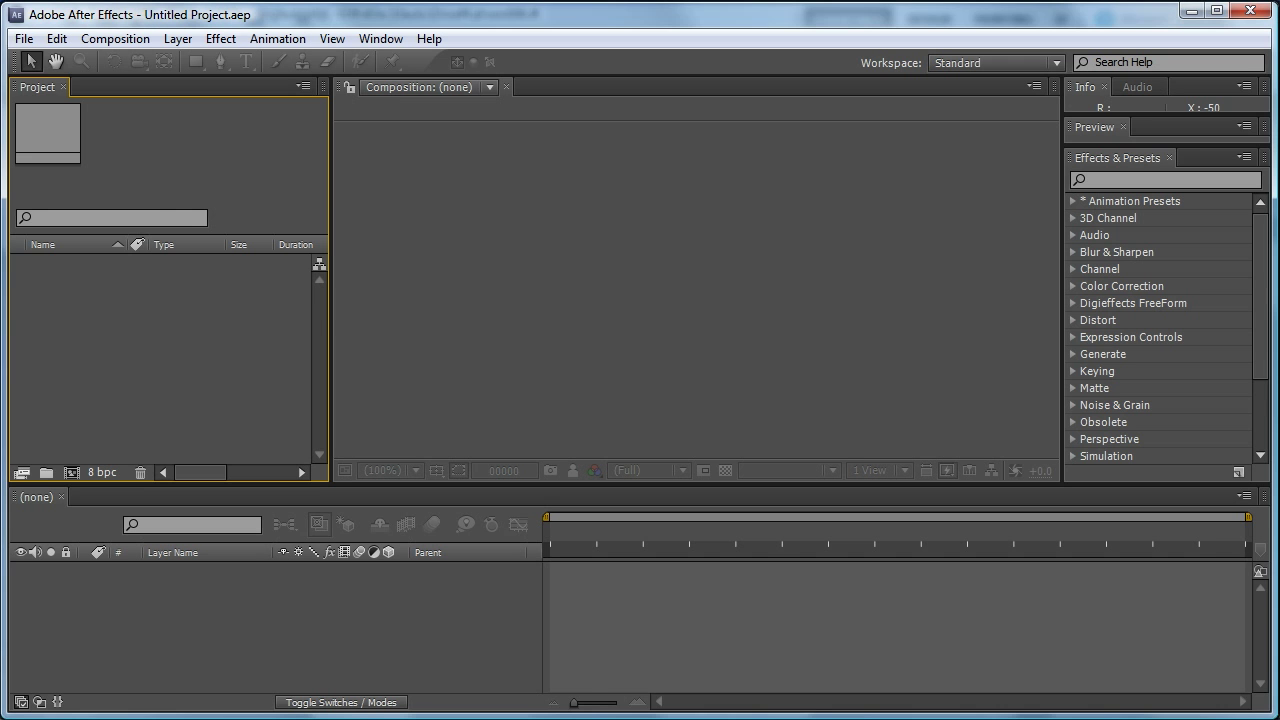
Run the clnplate3.jsx script from the DriveN folder via File > Scripts > Run Script File
{"action": "left_click", "coordinate": [23, 38]}
{"action": "mouse_move", "coordinate": [56, 38]}
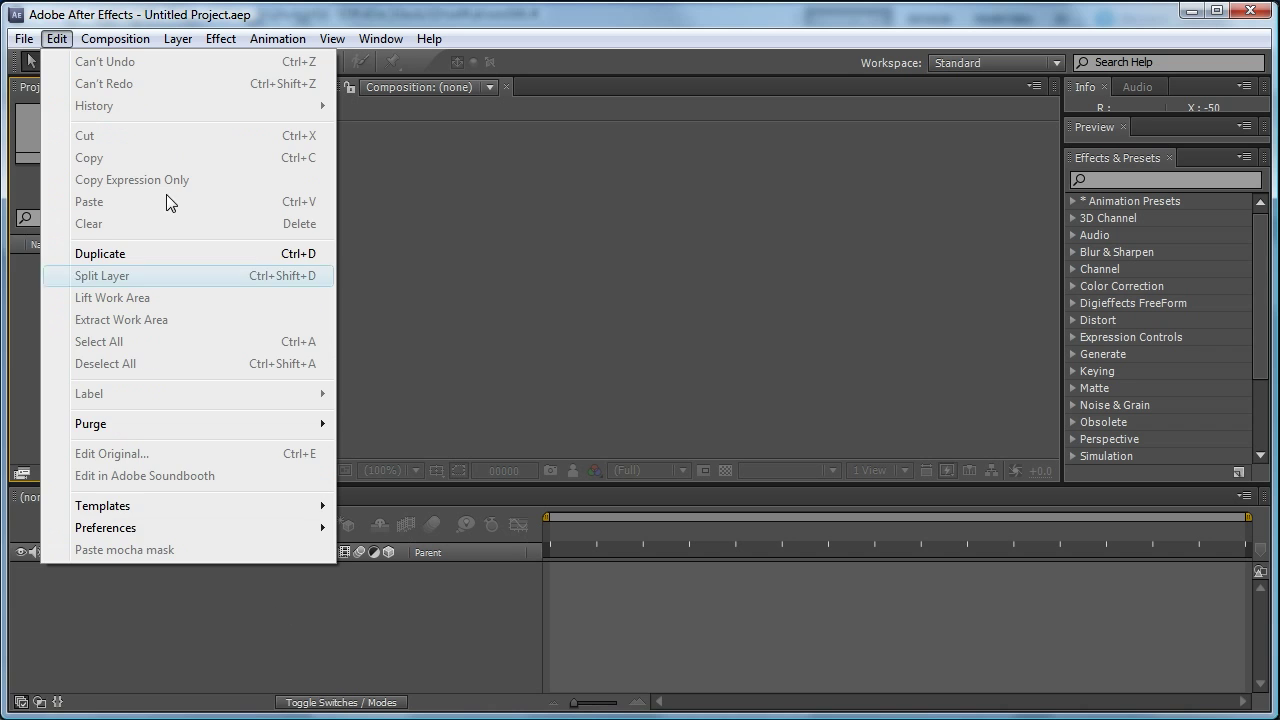
{"action": "mouse_move", "coordinate": [293, 690]}
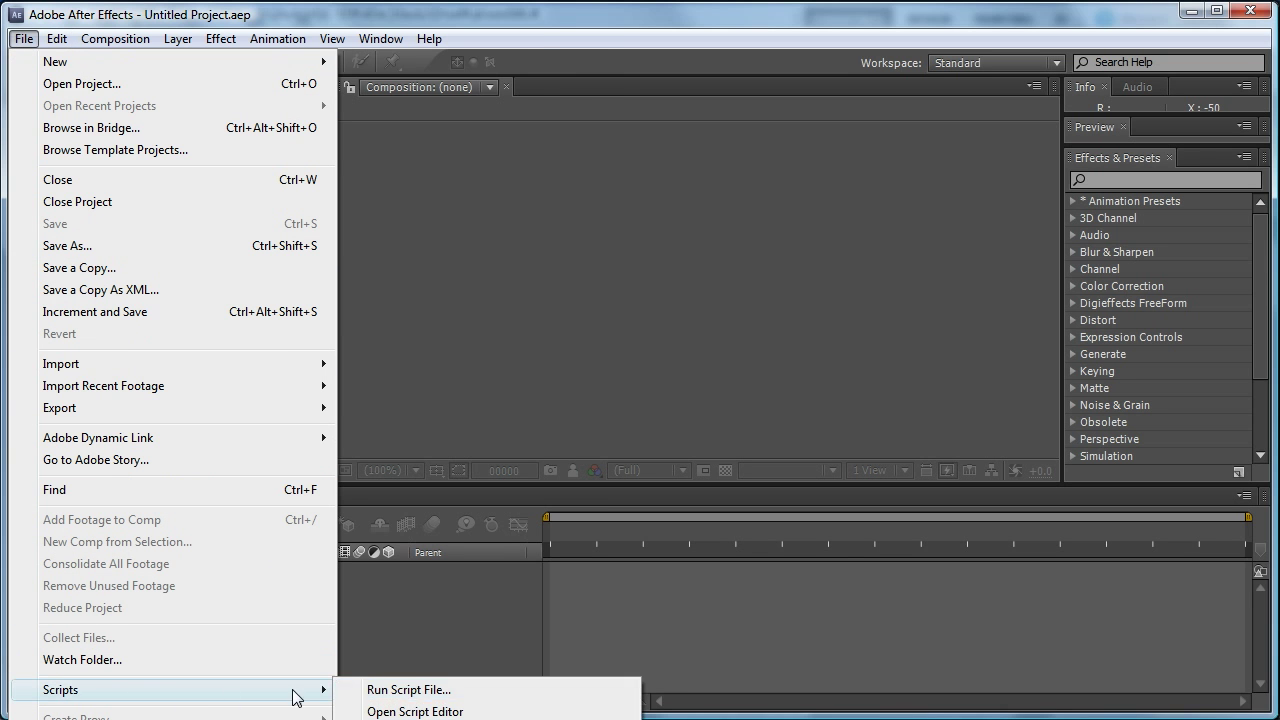
{"action": "left_click", "coordinate": [392, 690]}
{"action": "left_click", "coordinate": [200, 167]}
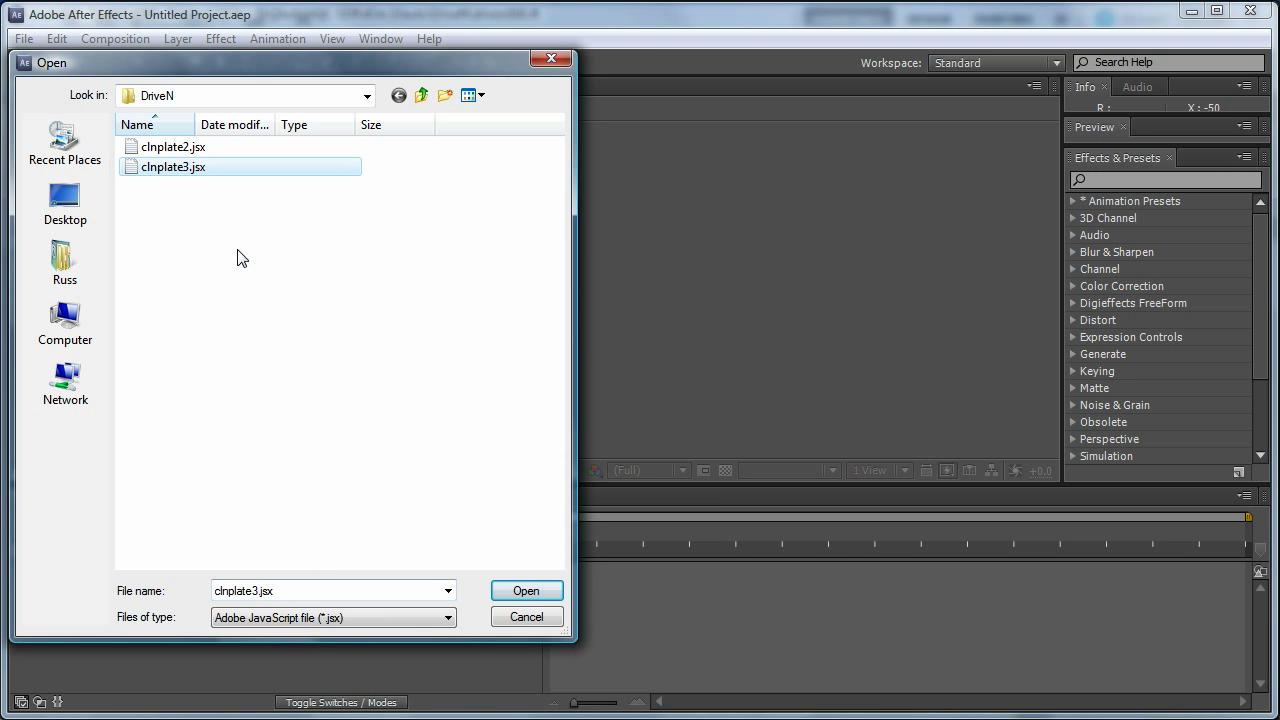
{"action": "left_click", "coordinate": [518, 592]}
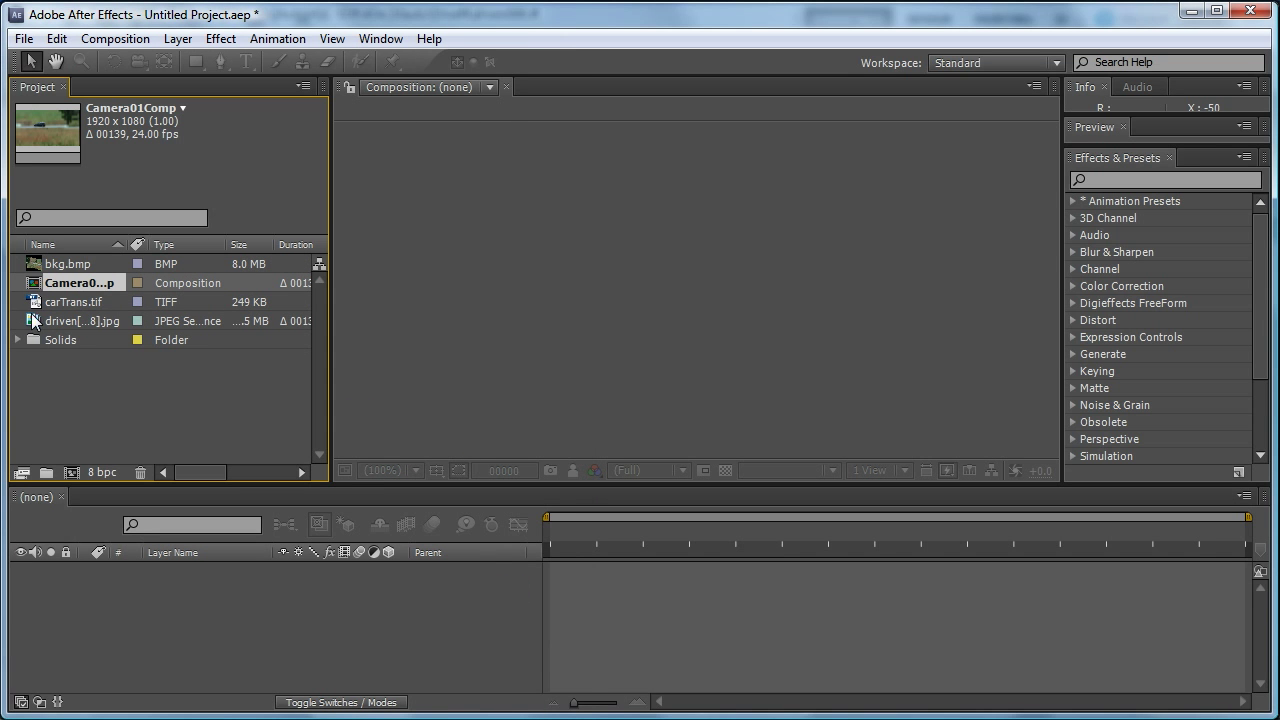
Open Camera01Comp, preview a later frame, and scroll down to the camera and footage layers
{"action": "double_click", "coordinate": [33, 287]}
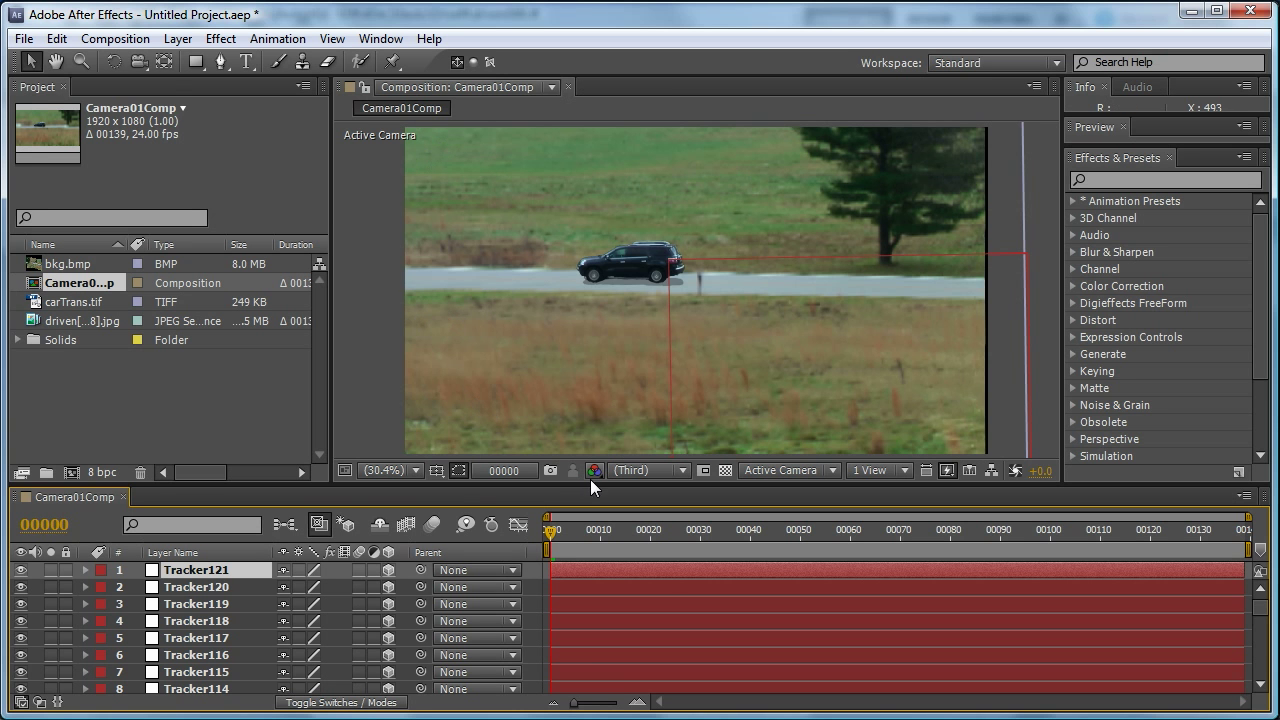
{"action": "left_click_drag", "start_coordinate": [600, 529], "coordinate": [633, 598]}
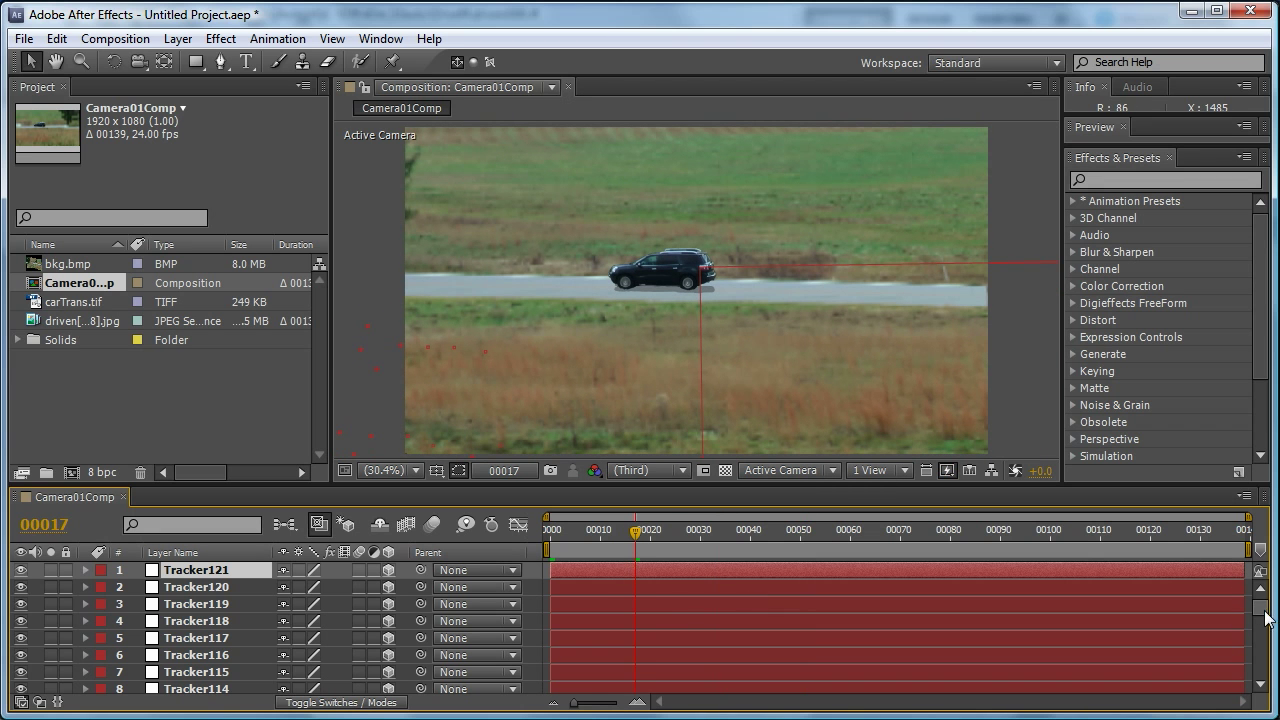
{"action": "left_click_drag", "start_coordinate": [1266, 613], "coordinate": [1262, 668]}
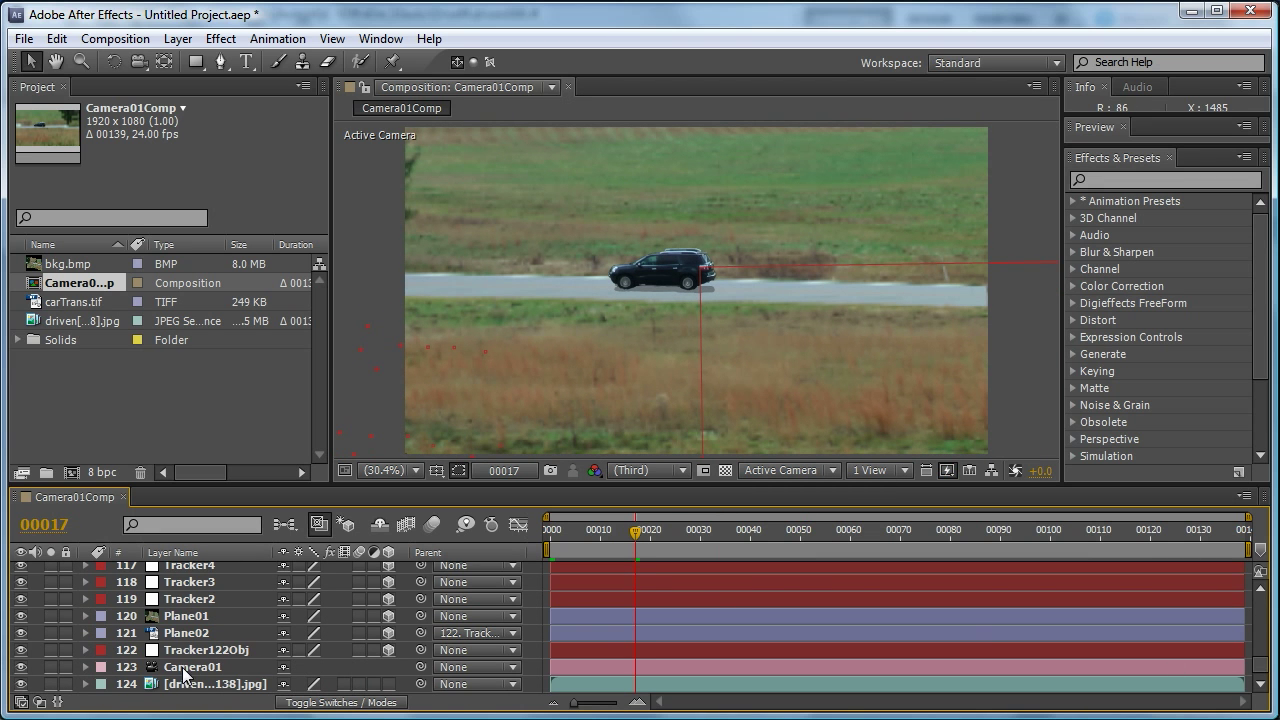
Hide the original footage layer 124 and preview the backdrop composite across frames
{"action": "left_click", "coordinate": [20, 684]}
{"action": "left_click", "coordinate": [728, 530]}
{"action": "left_click_drag", "start_coordinate": [727, 533], "coordinate": [769, 600]}
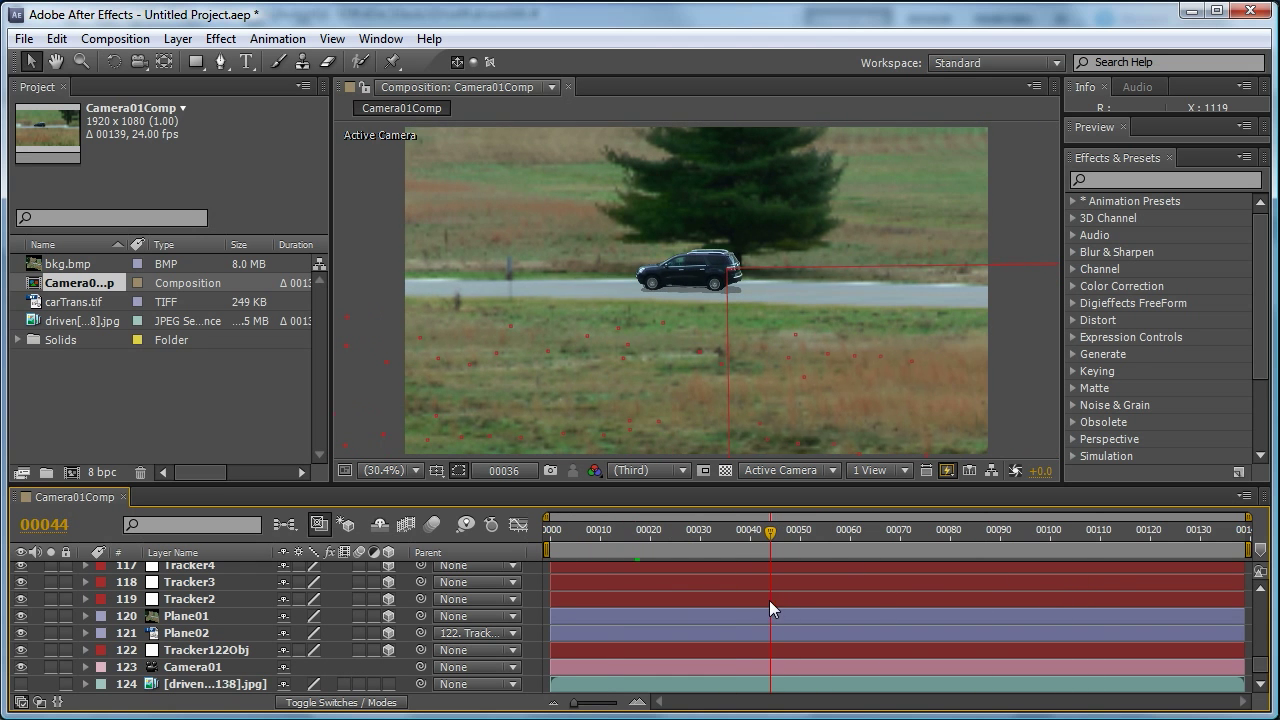
Split the composition viewer into a 4 Views layout
{"action": "left_click", "coordinate": [835, 470]}
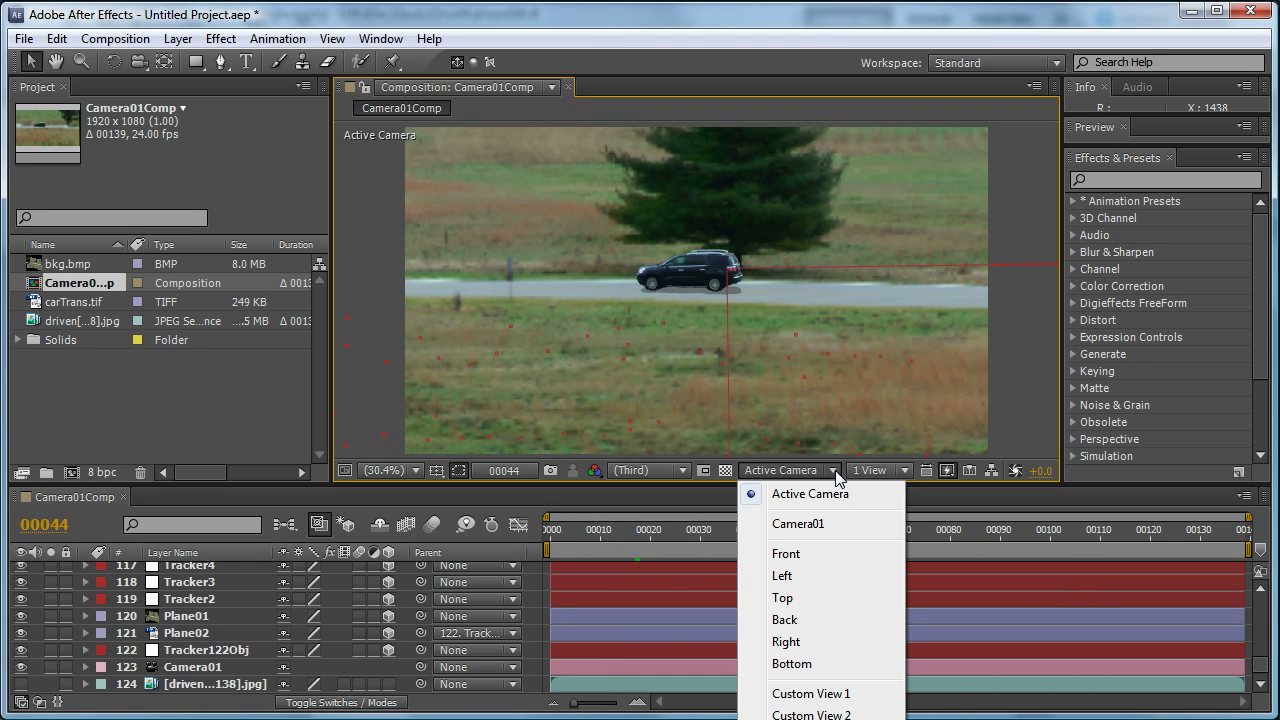
{"action": "left_click", "coordinate": [899, 471]}
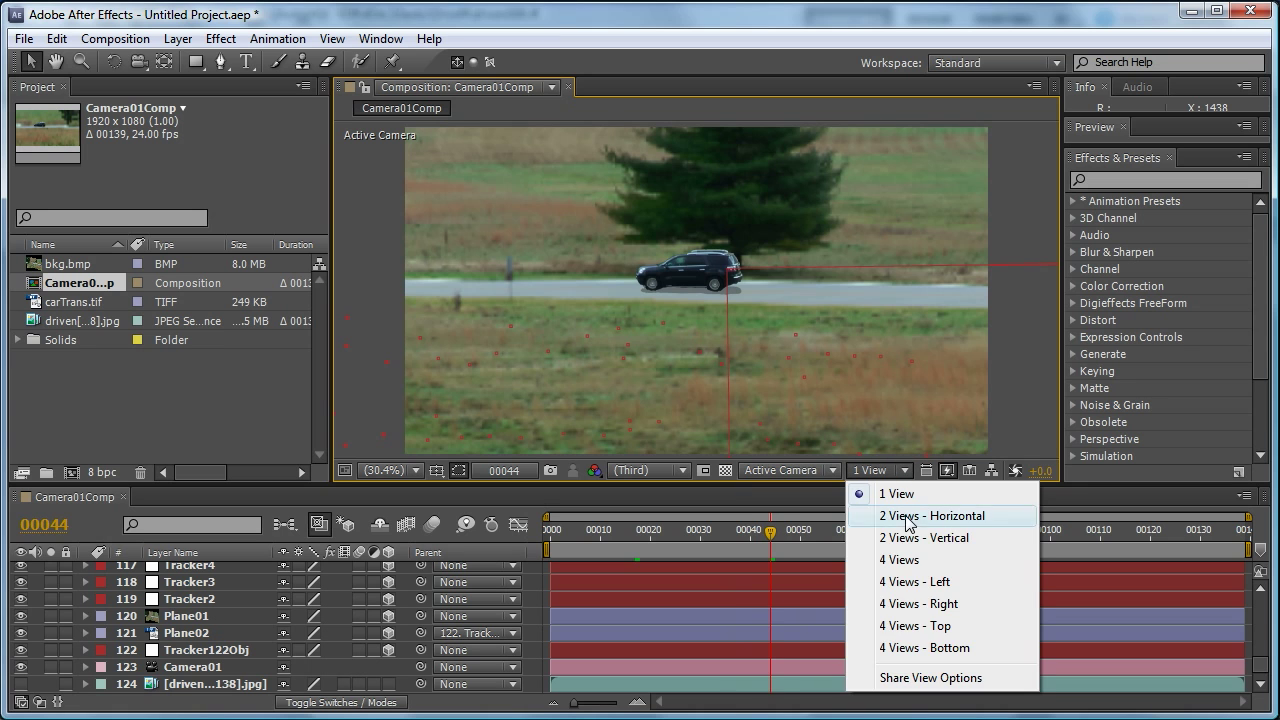
{"action": "left_click", "coordinate": [903, 560]}
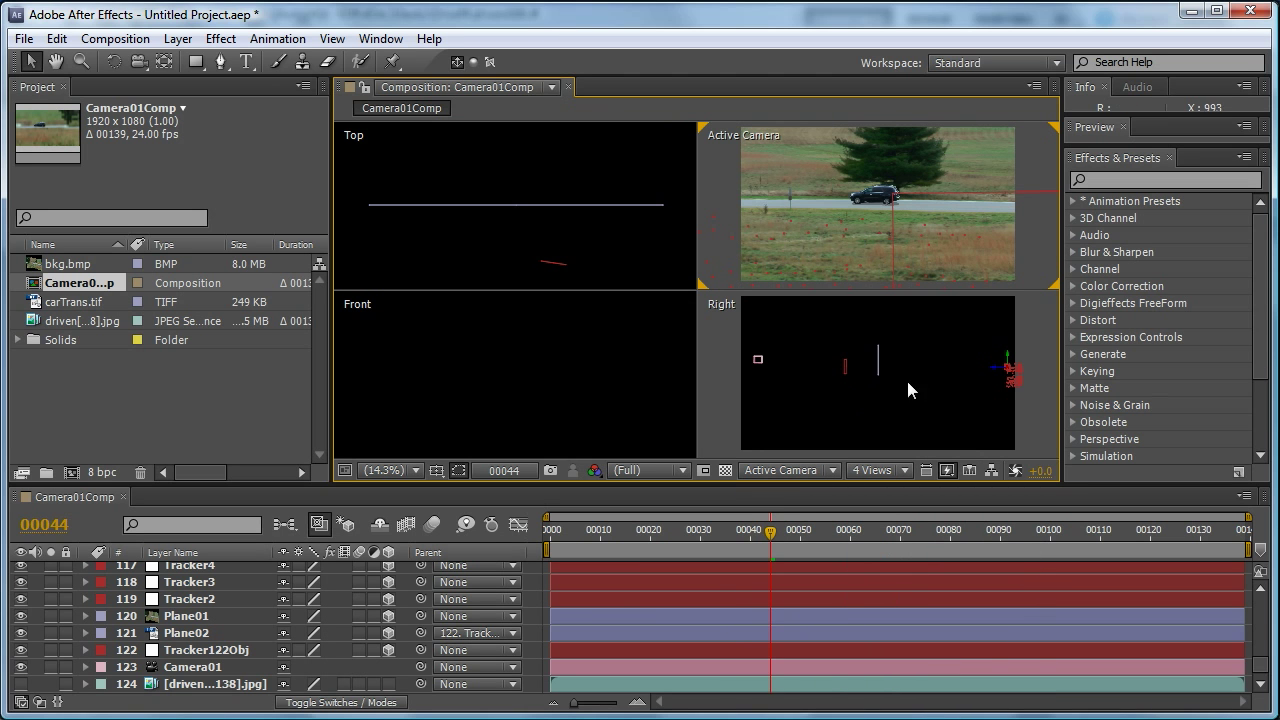
Scrub the timeline across the whole shot and zoom out the Front view to show the full footage plane
{"action": "left_click_drag", "start_coordinate": [647, 531], "coordinate": [1060, 578]}
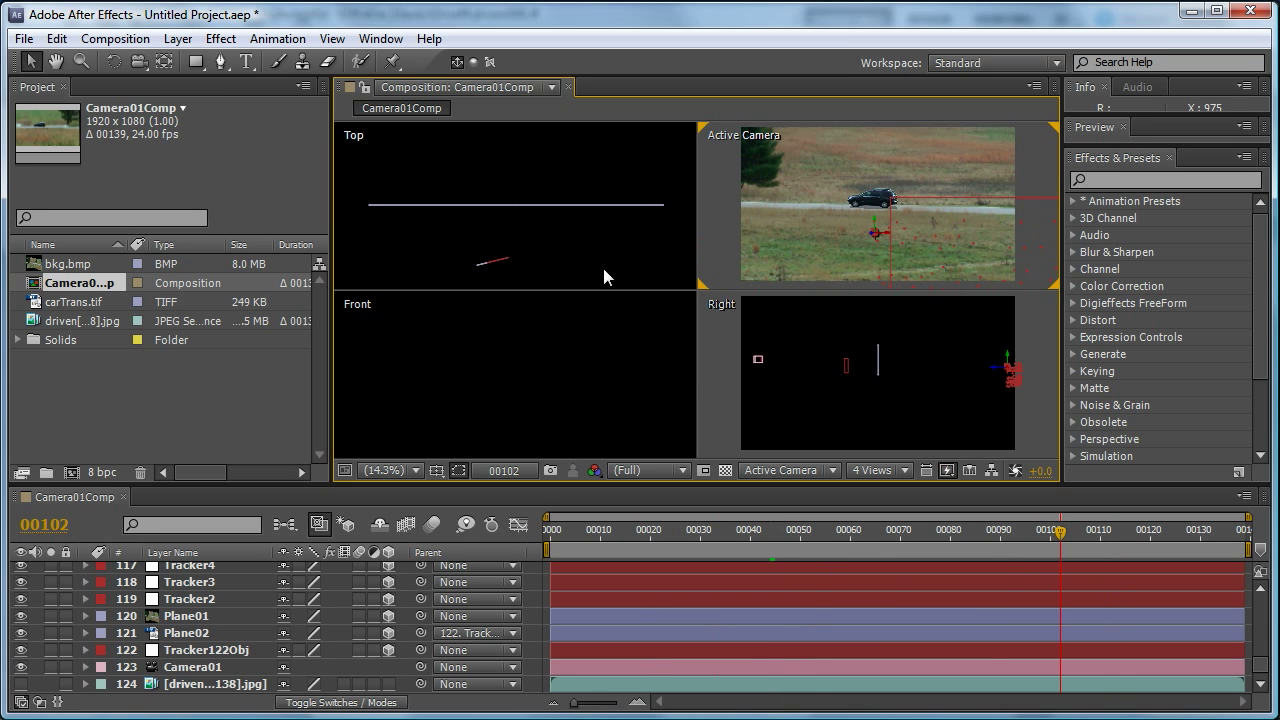
{"action": "scroll", "coordinate": [535, 345], "scroll_direction": "down", "scroll_amount": 5}
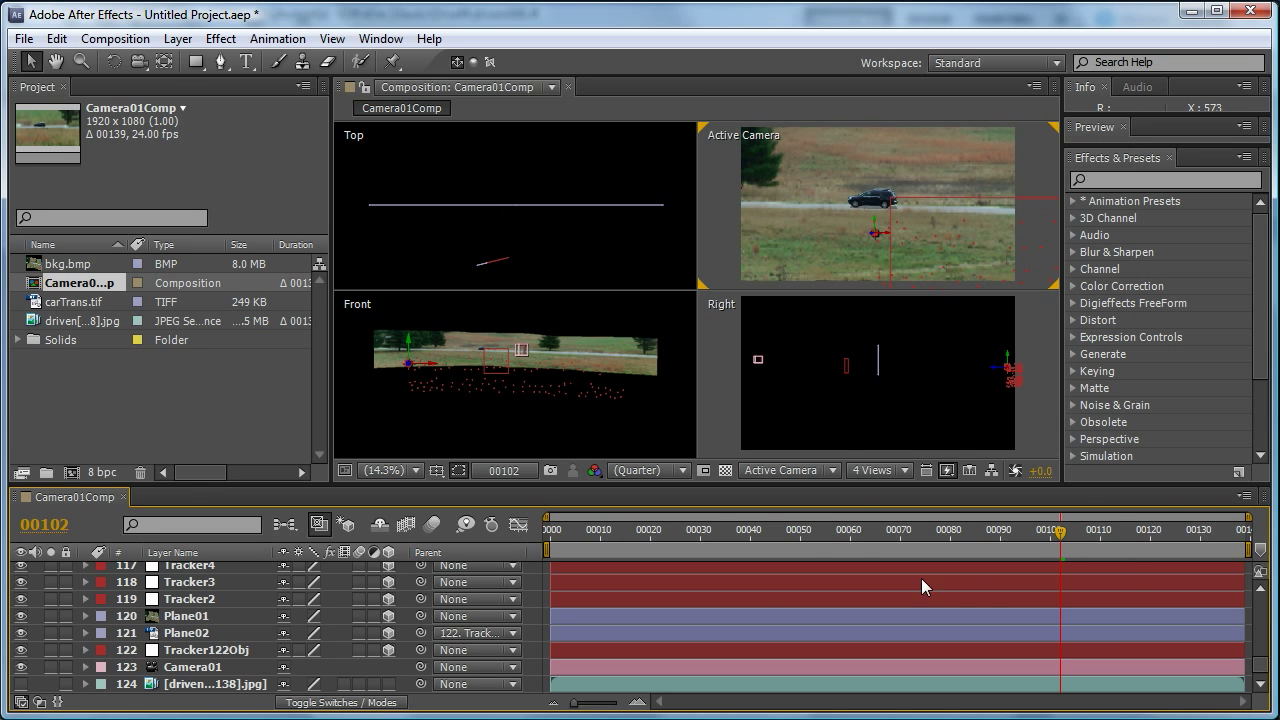
{"action": "left_click_drag", "start_coordinate": [771, 532], "coordinate": [670, 532]}
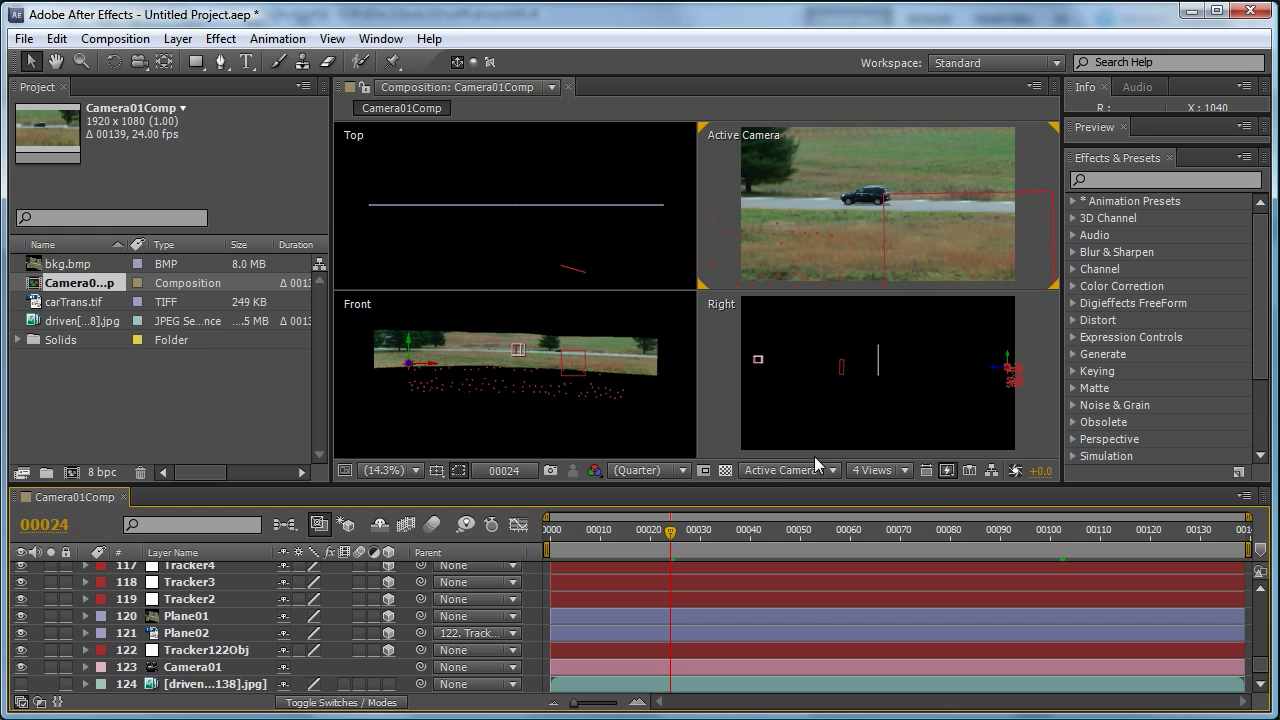
{"action": "left_click_drag", "start_coordinate": [994, 540], "coordinate": [675, 530]}
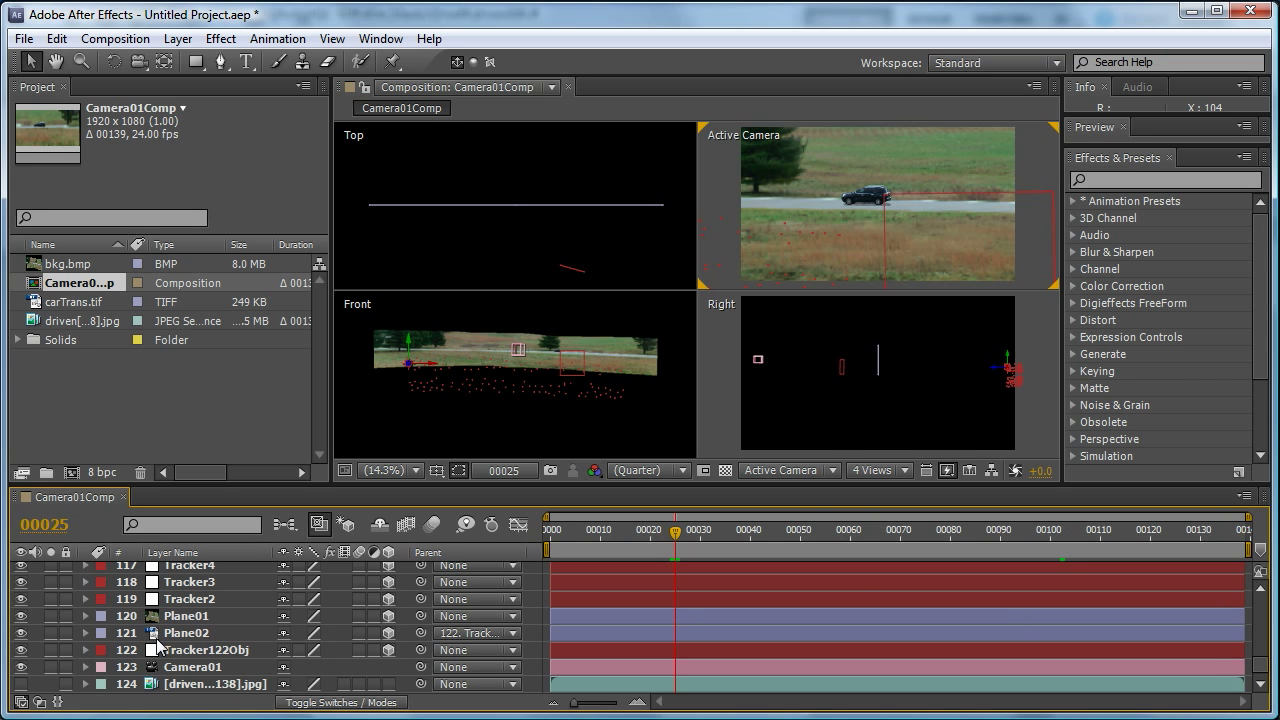
Select layer 122 Tracker122Obj and hide it, then make it visible again
{"action": "left_click", "coordinate": [213, 652]}
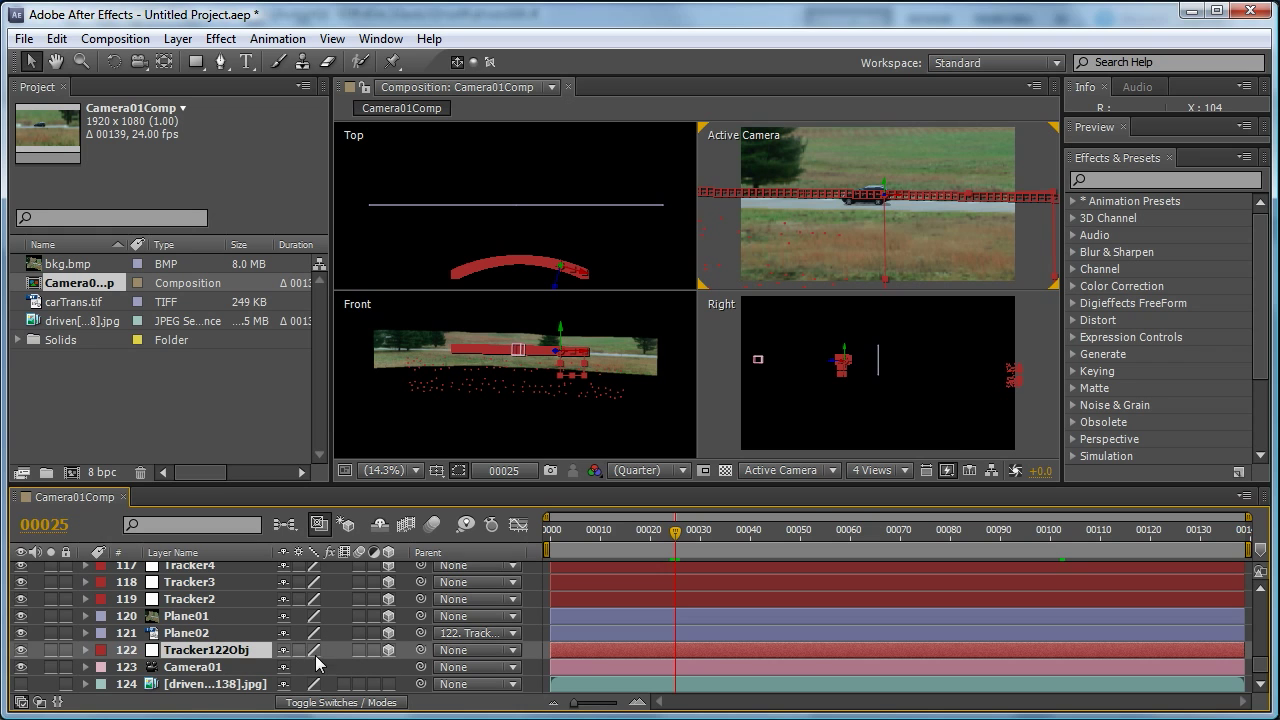
{"action": "left_click", "coordinate": [20, 650]}
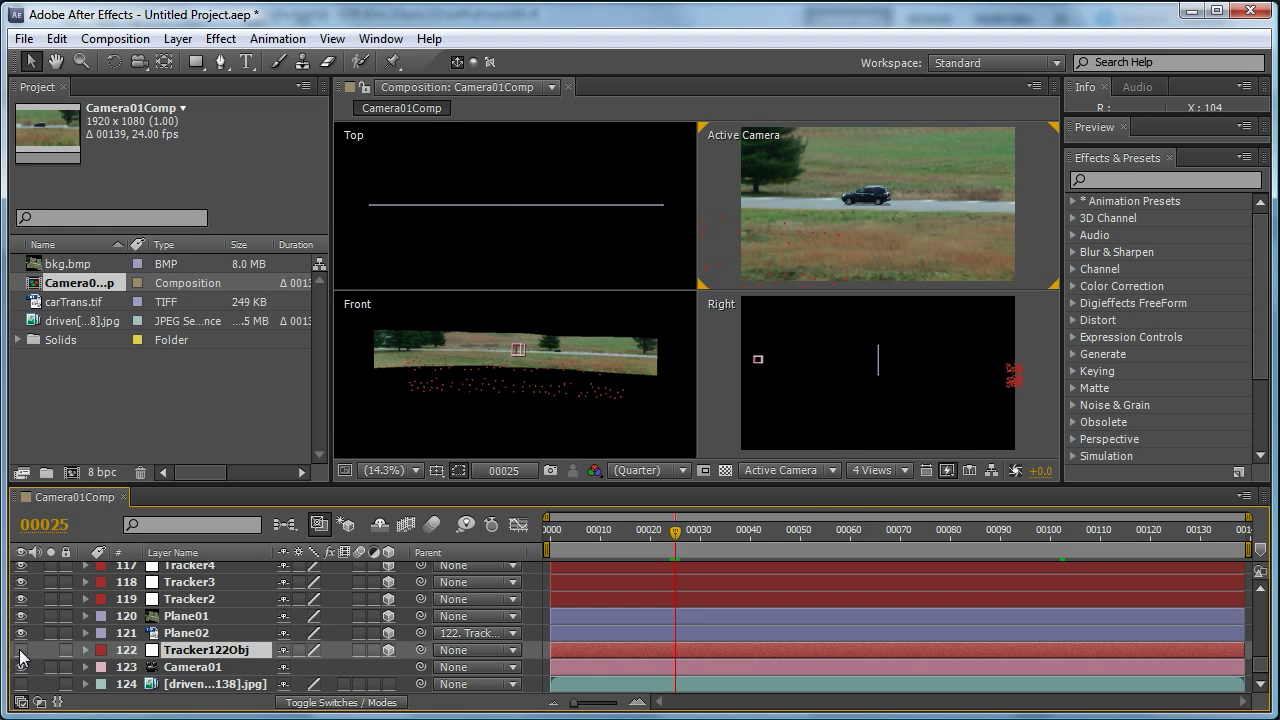
{"action": "left_click", "coordinate": [20, 650]}
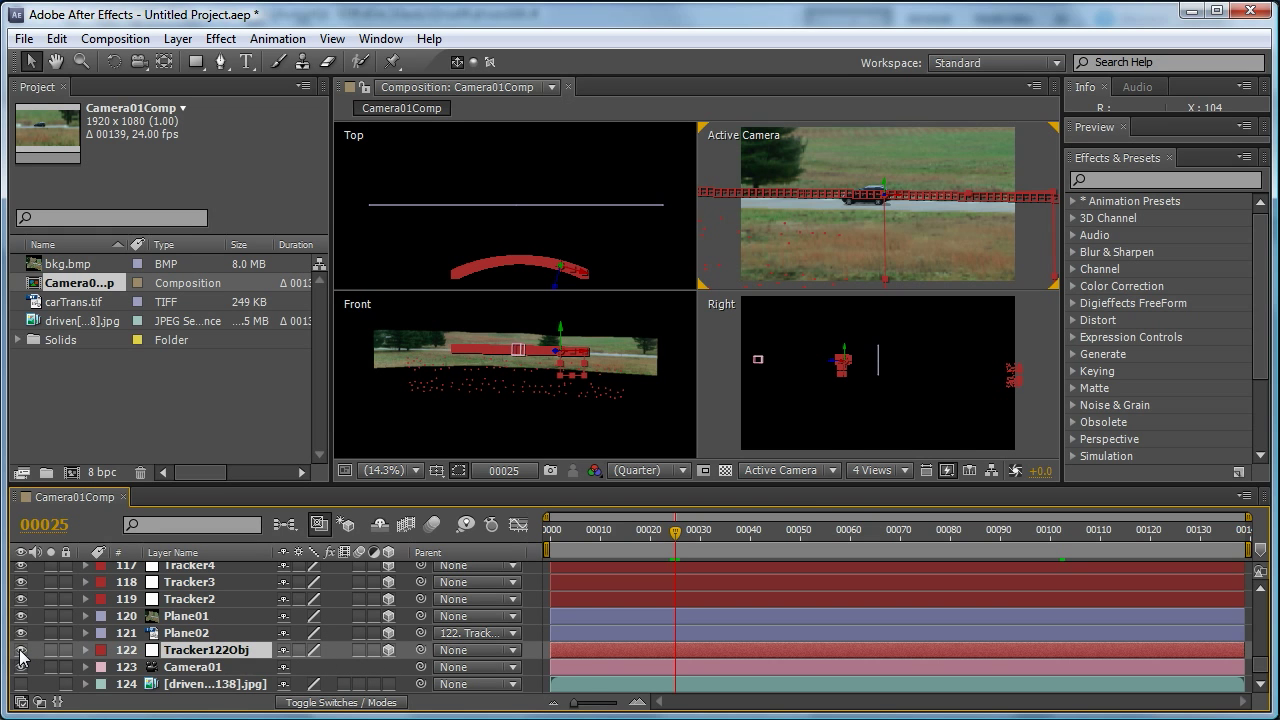